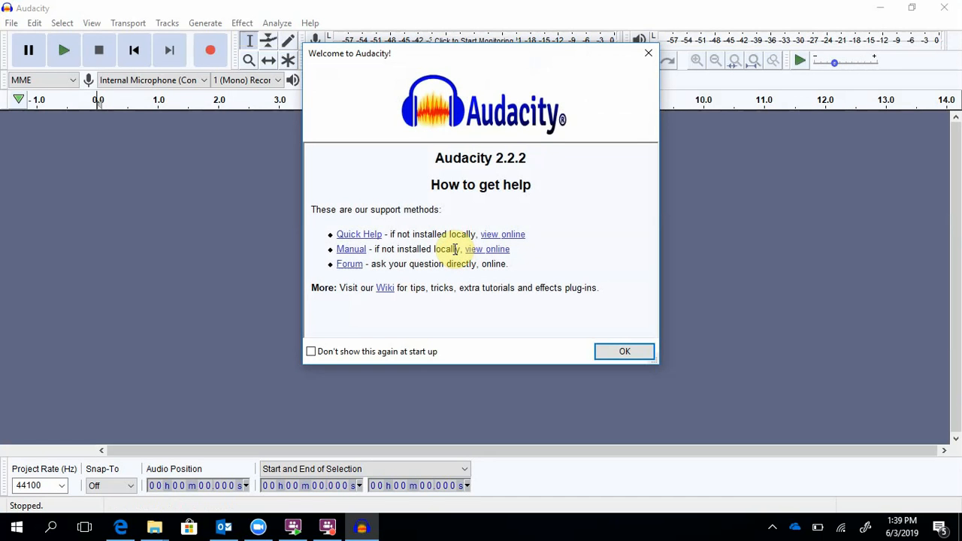
# Dismiss the welcome message and open the lucas WAV file from the Desktop, making a copy of the files before editing
pyautogui.click(625, 353)
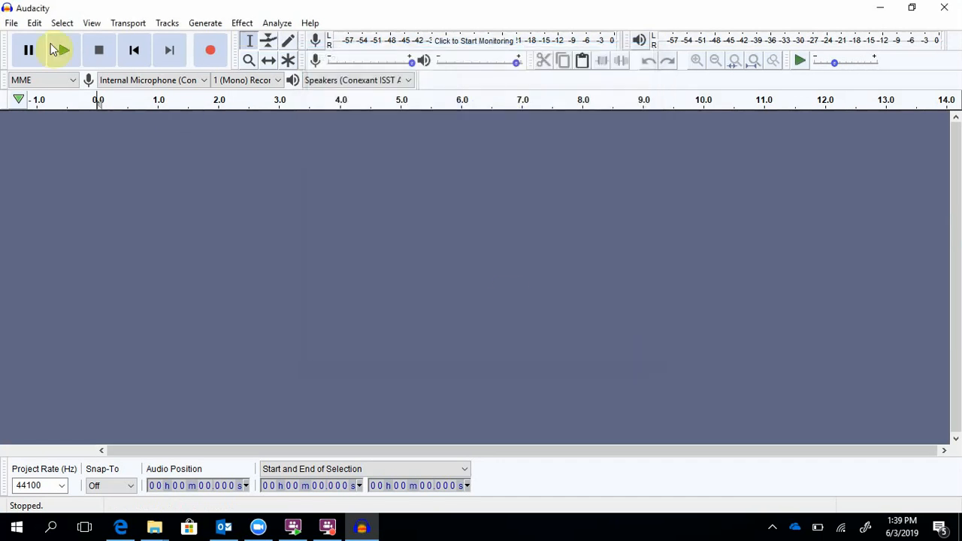
pyautogui.click(9, 24)
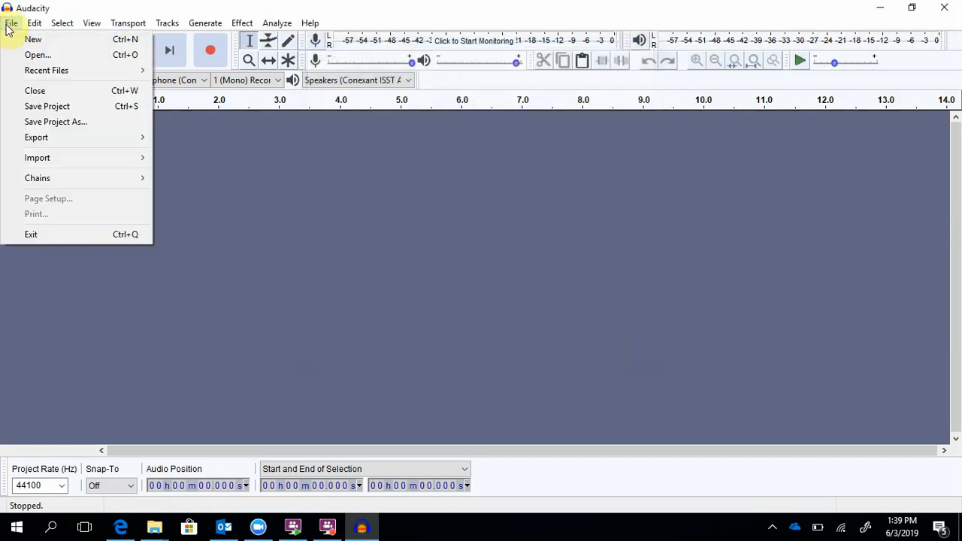
pyautogui.click(27, 57)
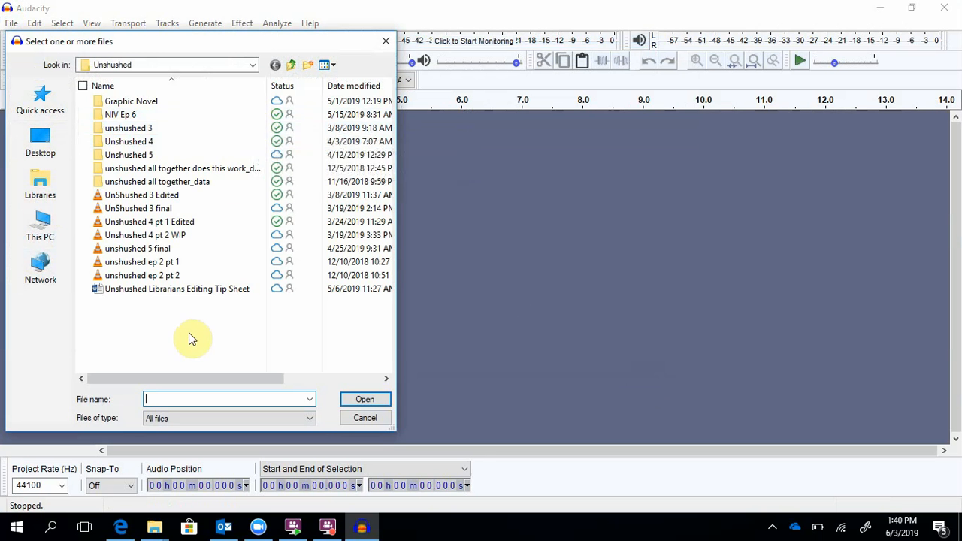
pyautogui.click(52, 220)
pyautogui.click(48, 144)
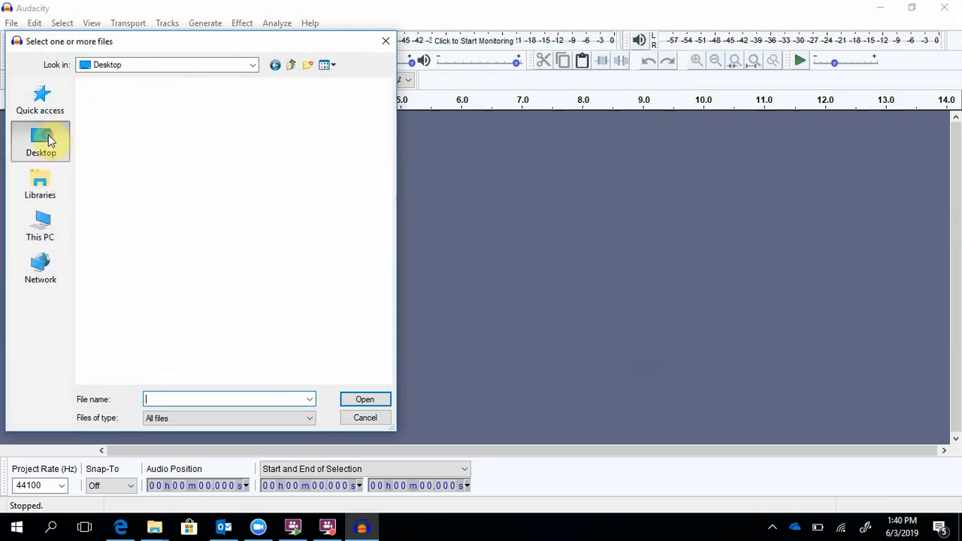
pyautogui.click(133, 247)
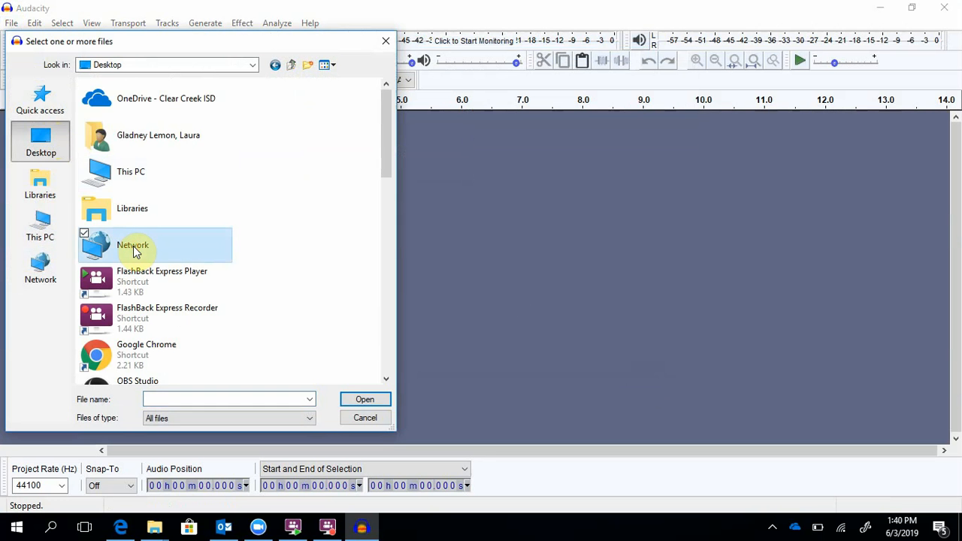
pyautogui.write('lucas')
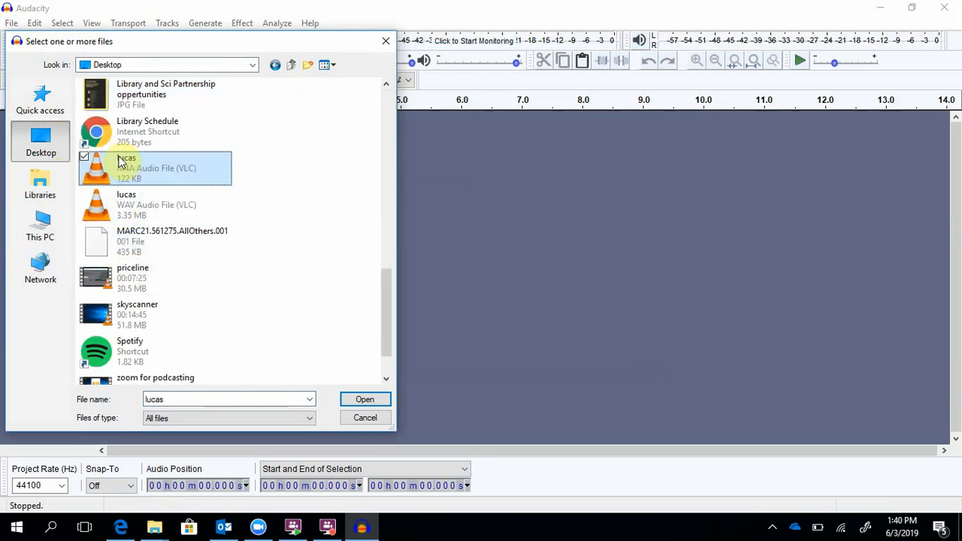
pyautogui.click(137, 214)
pyautogui.doubleClick(137, 213)
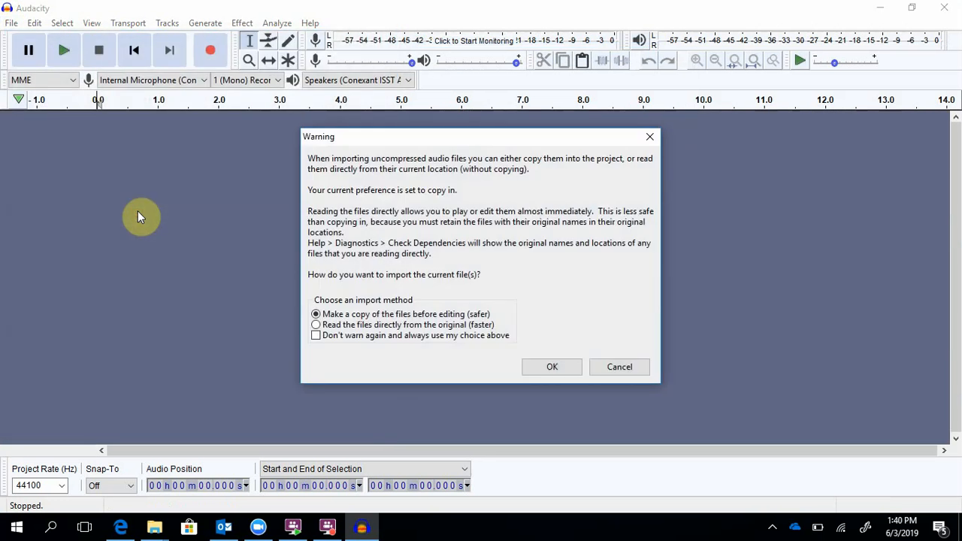
pyautogui.click(551, 367)
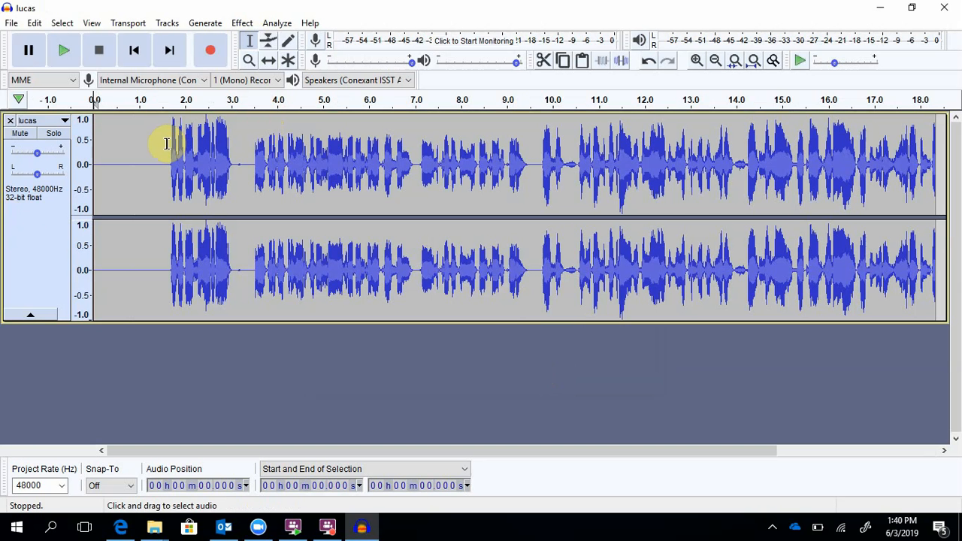
# Delete the silence at the start of the lucas track, from 0 to about 1.56 s
pyautogui.moveTo(165, 142); pyautogui.dragTo(94, 129)
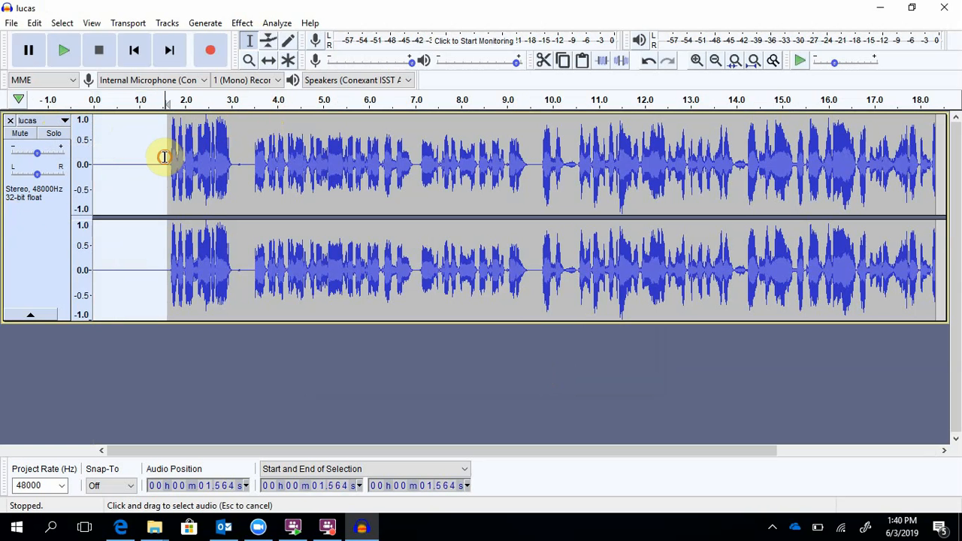
pyautogui.click(165, 158)
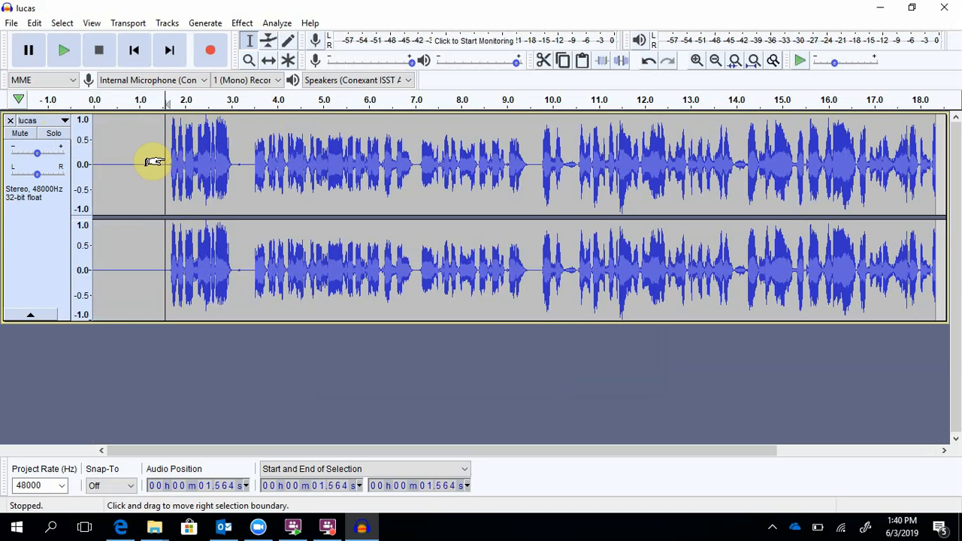
pyautogui.moveTo(160, 161); pyautogui.dragTo(82, 161)
pyautogui.press('Delete')
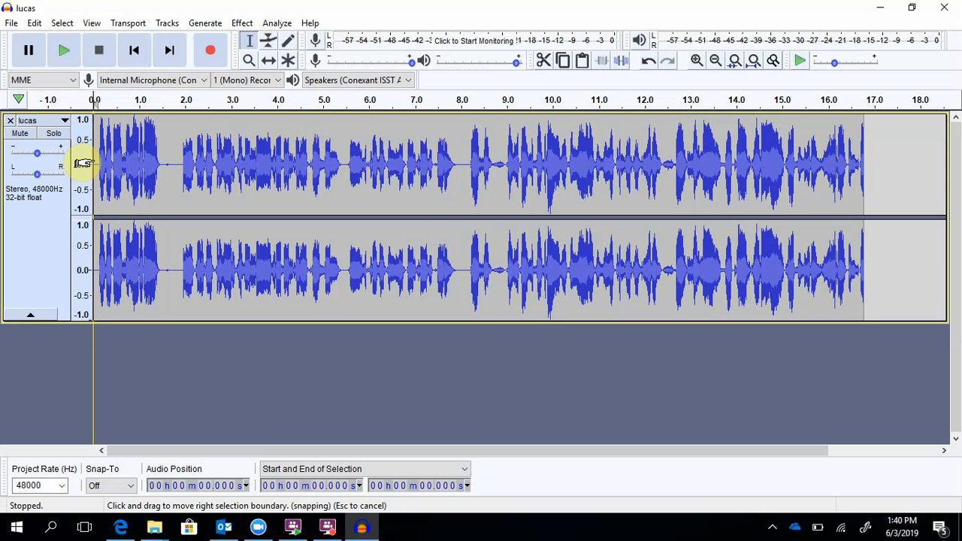
# Play the track from the beginning and again from about 5.47 s to examine the speech after the pause
pyautogui.press('space')
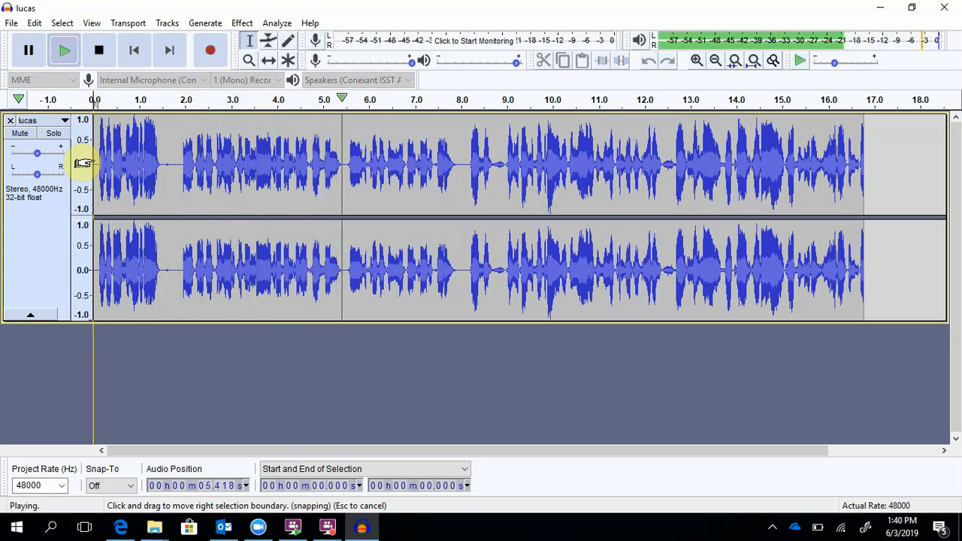
pyautogui.press('space')
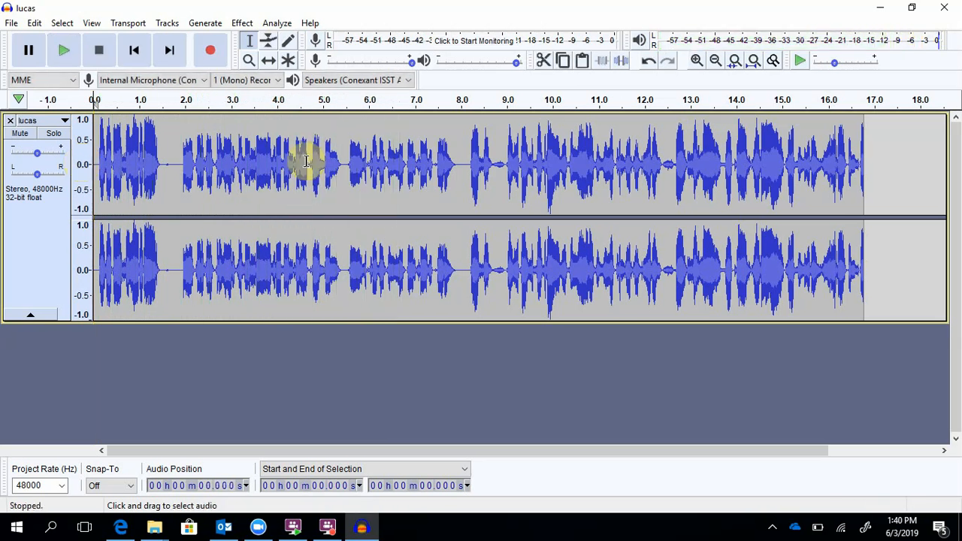
pyautogui.click(345, 160)
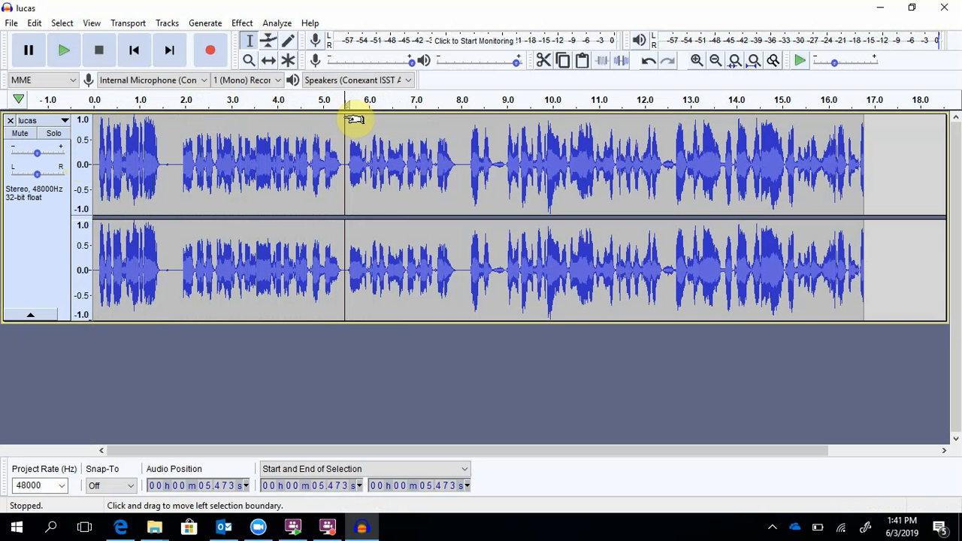
pyautogui.press('space')
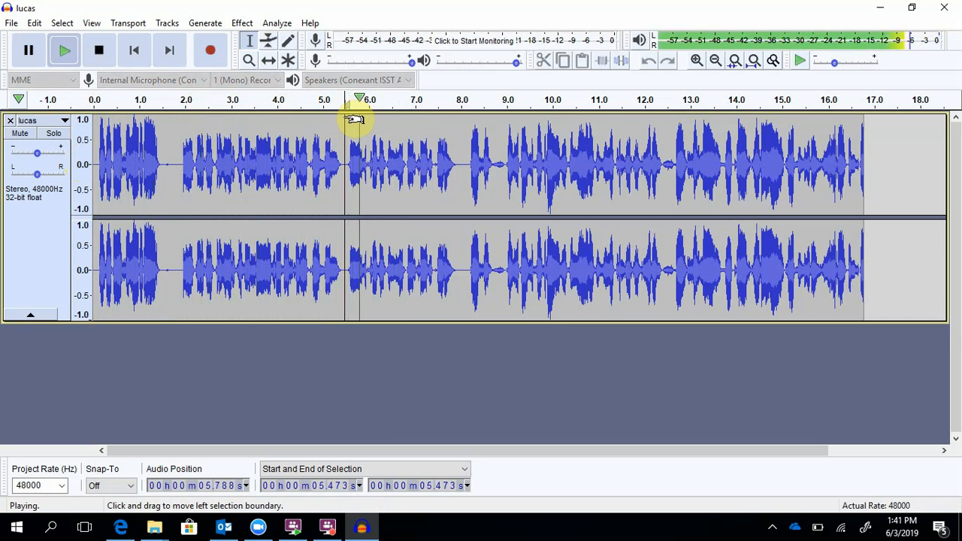
pyautogui.press('space')
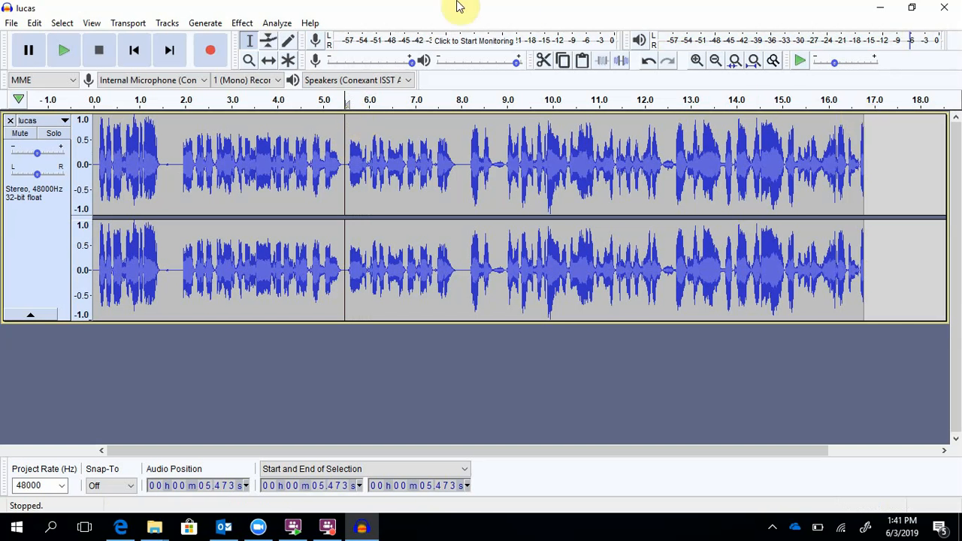
pyautogui.click(697, 61)
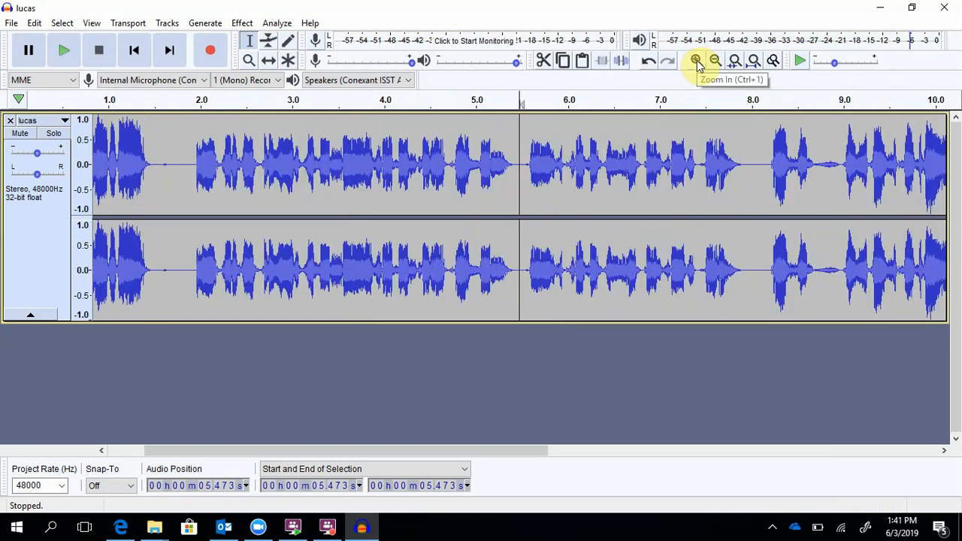
pyautogui.click(697, 61)
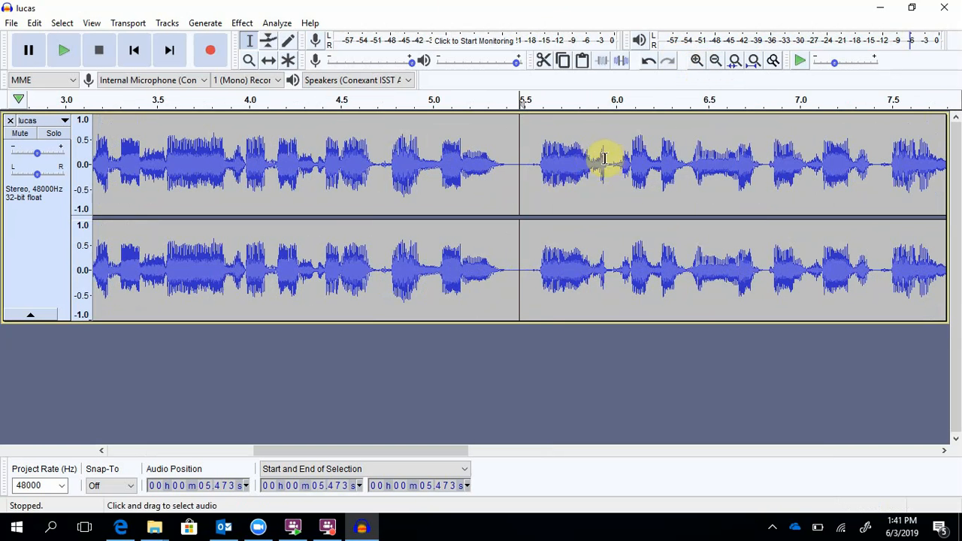
pyautogui.press('space')
pyautogui.press('space')
# Find the end of the unwanted sound by ear and delete the audio from about 5.43 s to 5.88 s
pyautogui.click(597, 159)
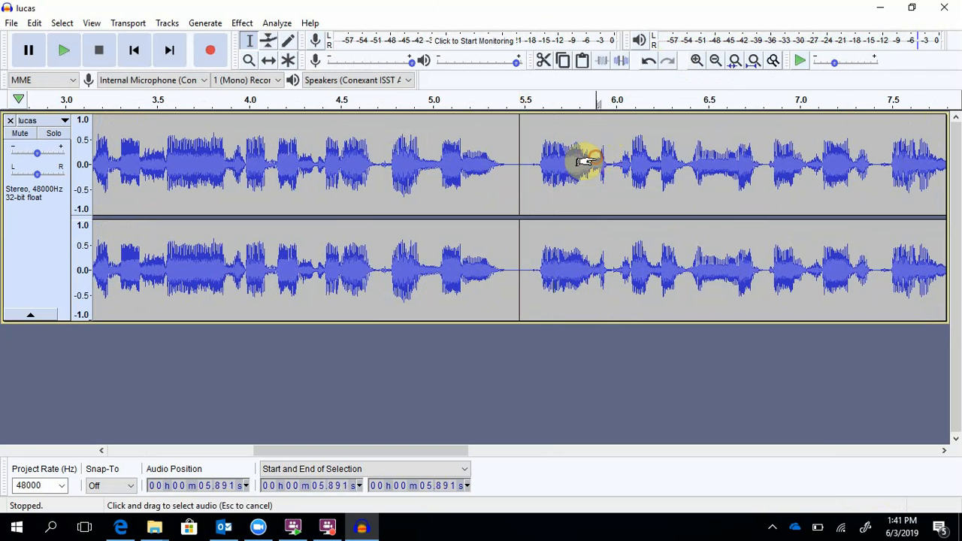
pyautogui.click(593, 156)
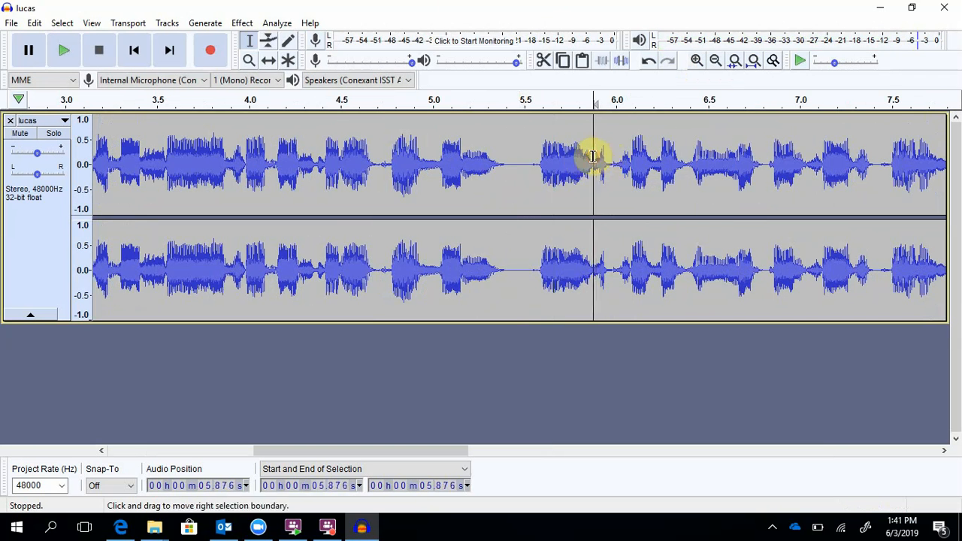
pyautogui.press('space')
pyautogui.press('space')
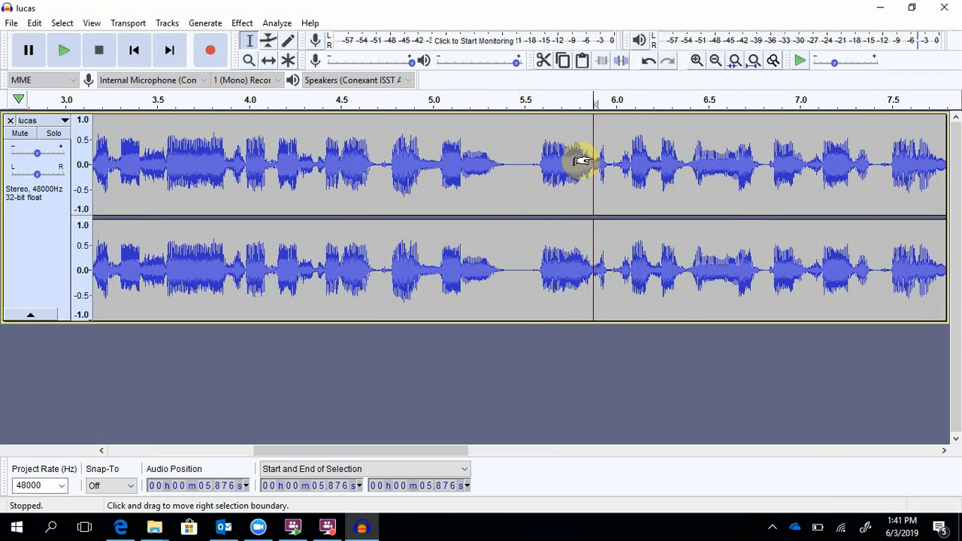
pyautogui.click(593, 157)
pyautogui.moveTo(581, 166); pyautogui.dragTo(512, 169)
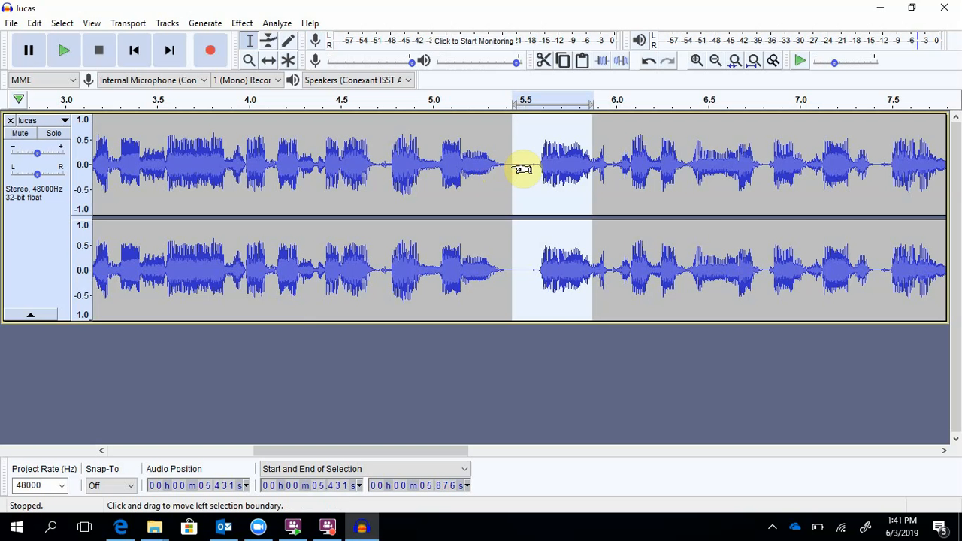
pyautogui.press('Delete')
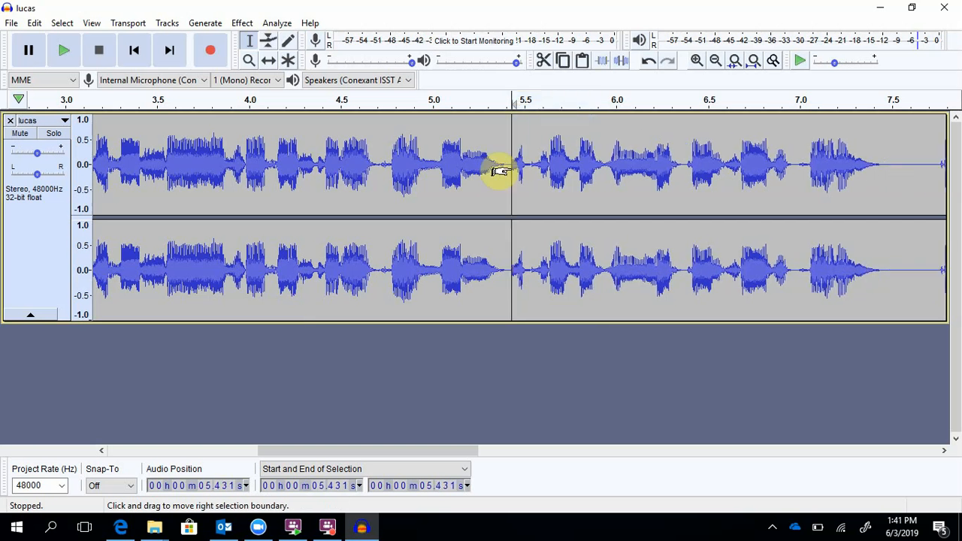
# Play the track from about 4.95 s to check the cut at 5.43 s and the speech that follows
pyautogui.click(424, 152)
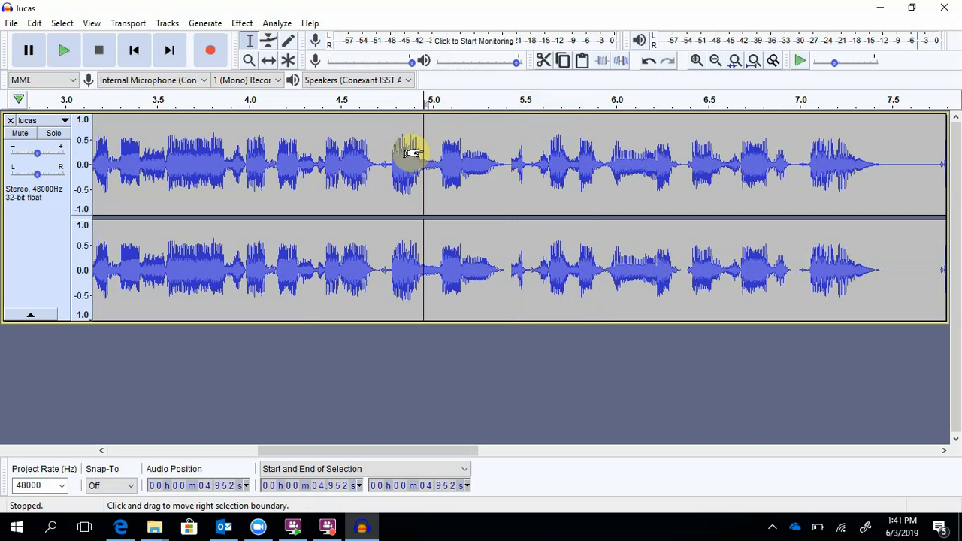
pyautogui.press('space')
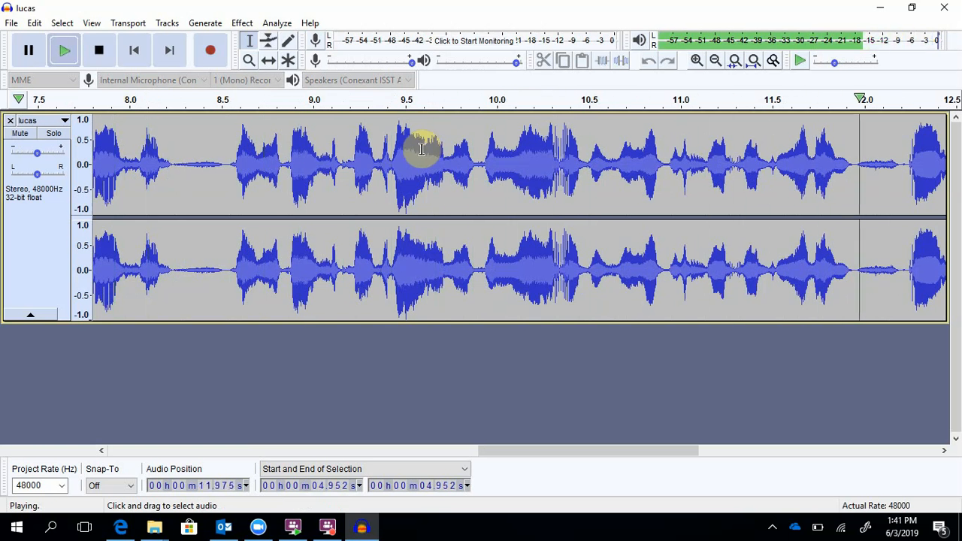
pyautogui.press('space')
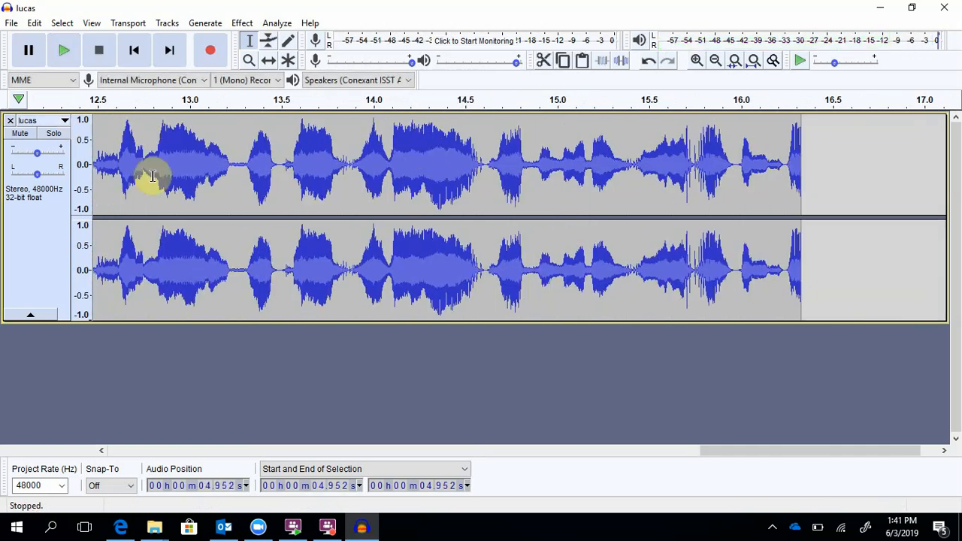
# Listen to the track from about 12.56 s and repeatedly from 10.92 s to examine the speech around 12 s
pyautogui.click(110, 148)
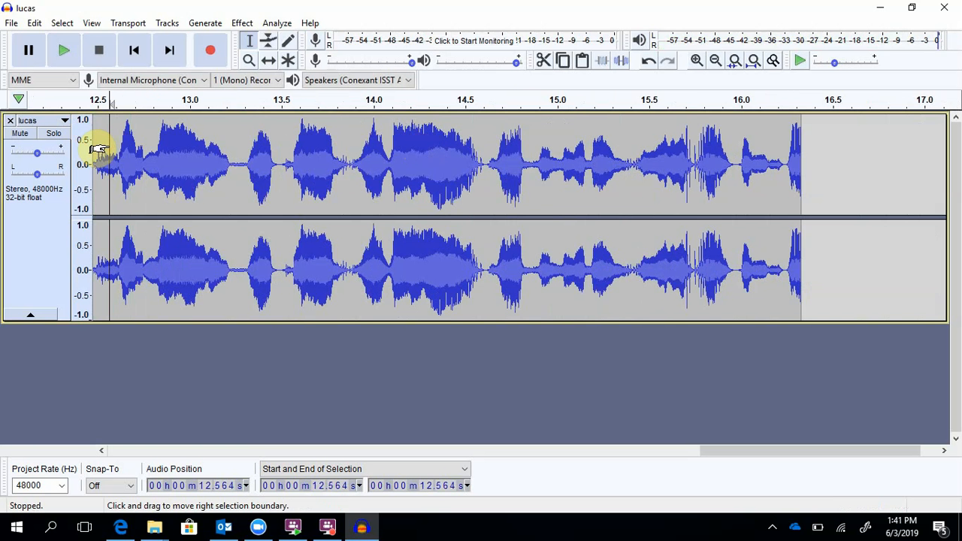
pyautogui.press('space')
pyautogui.press('space')
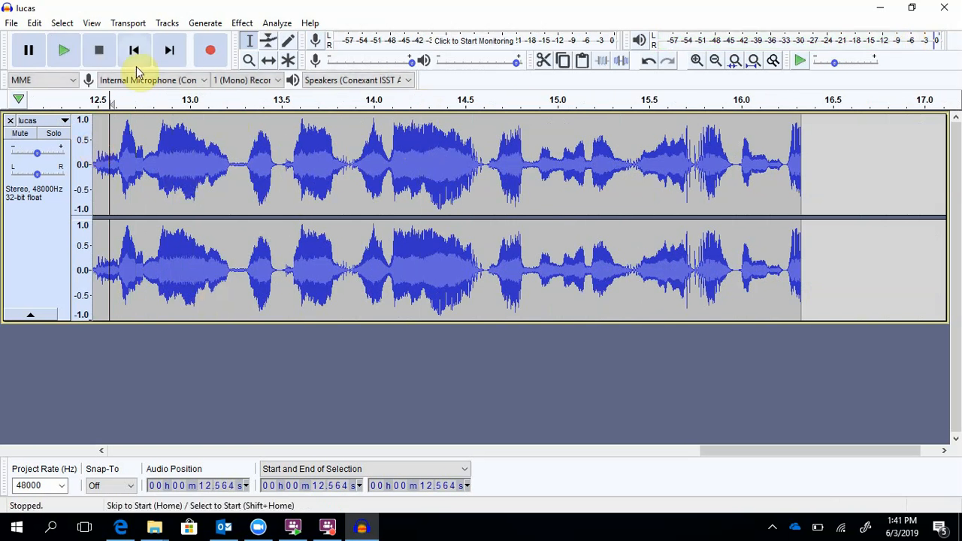
pyautogui.click(716, 61)
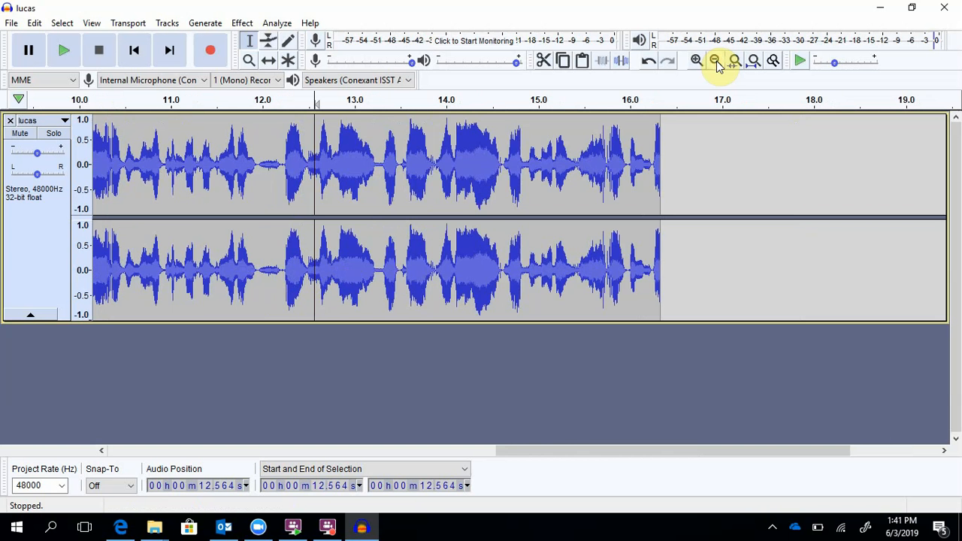
pyautogui.click(160, 151)
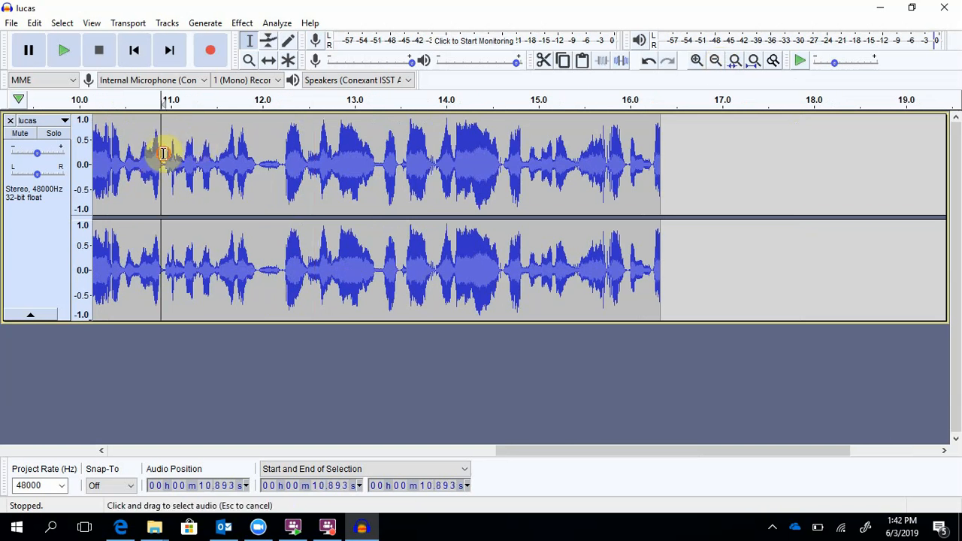
pyautogui.click(164, 154)
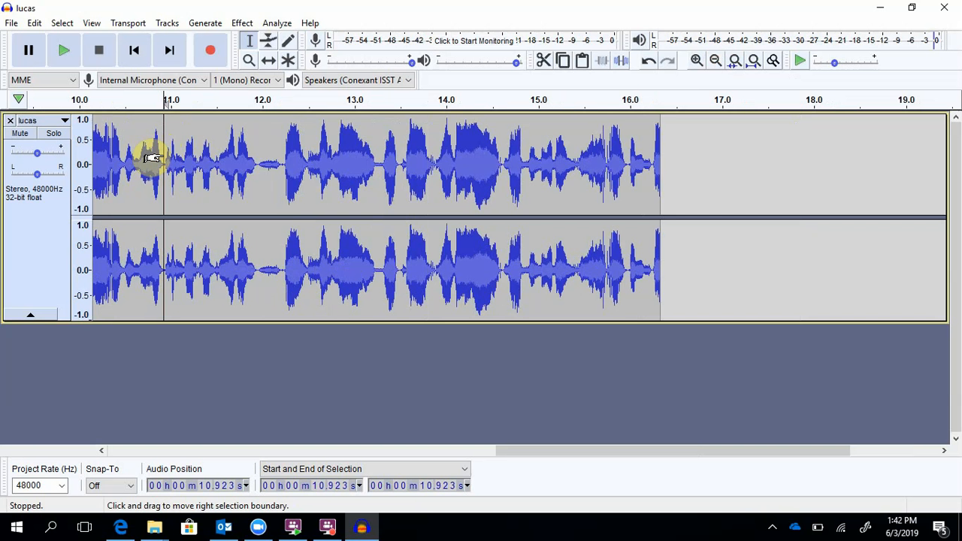
pyautogui.press('space')
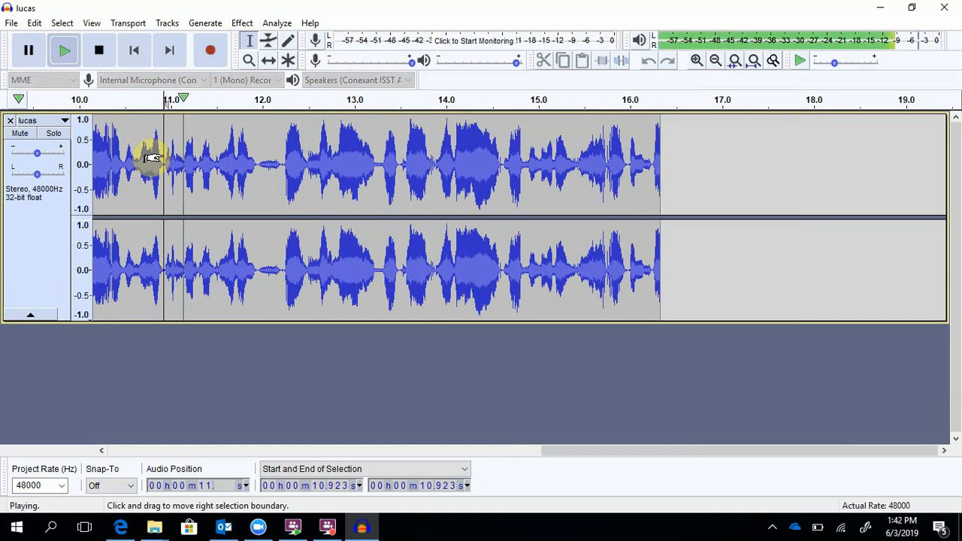
pyautogui.press('space')
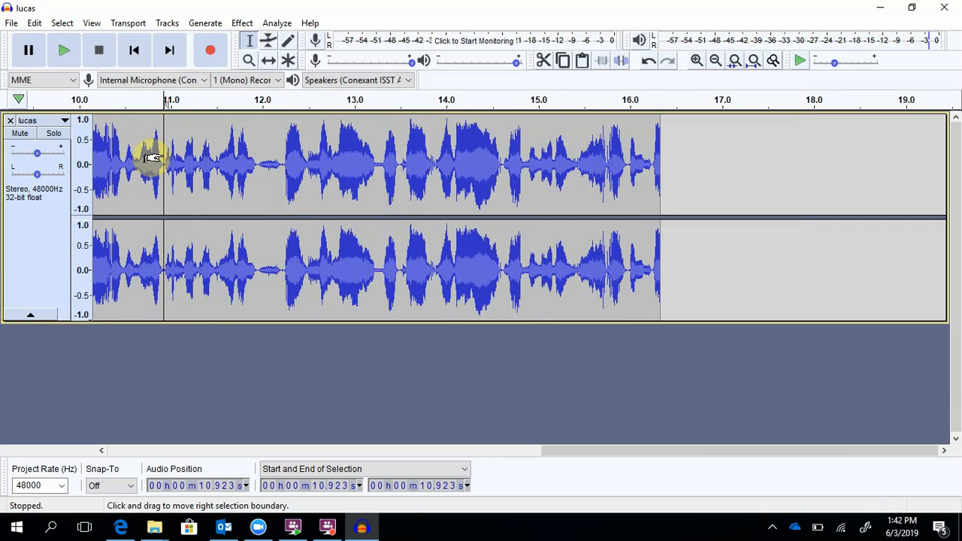
pyautogui.press('space')
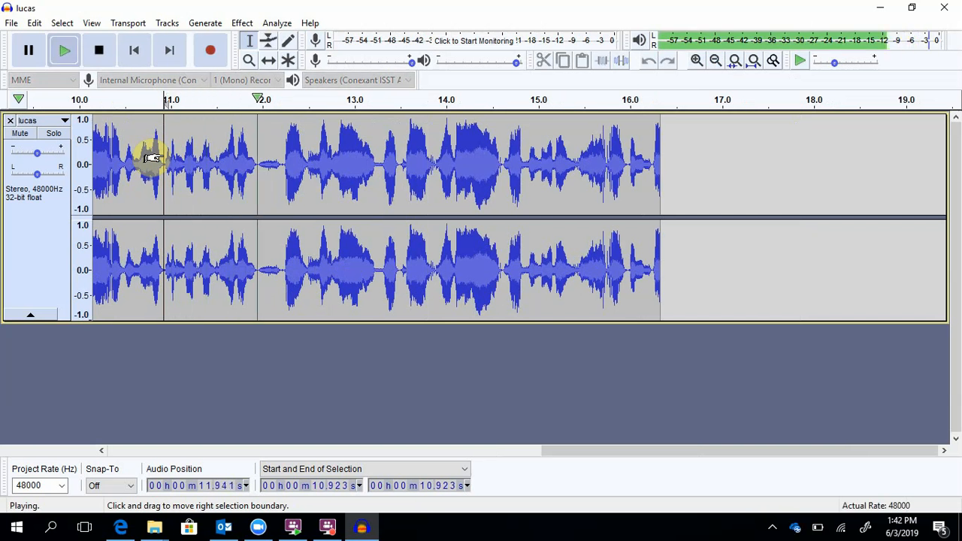
pyautogui.press('space')
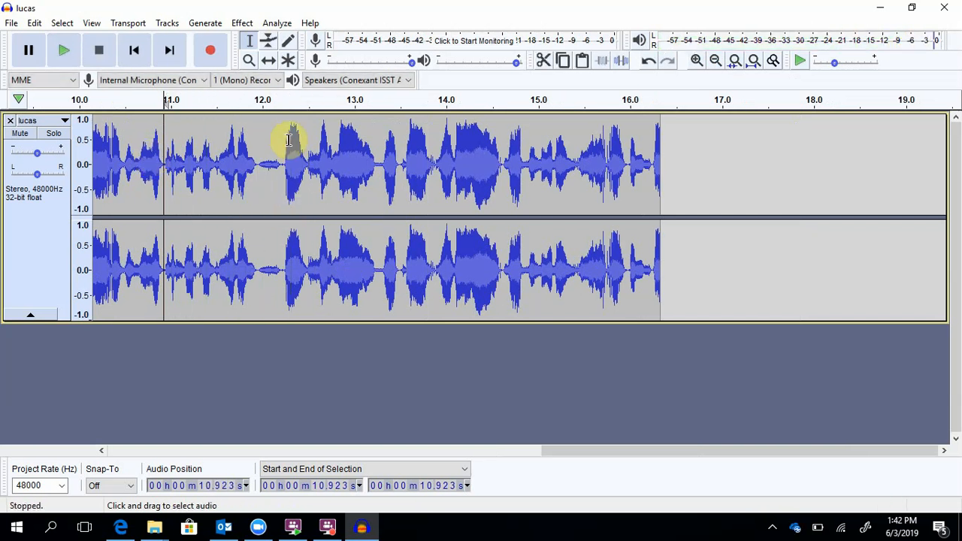
# Select the sound from about 12.22 s to 12.50 s, listen to it and delete it
pyautogui.moveTo(283, 139); pyautogui.dragTo(308, 155)
pyautogui.press('space')
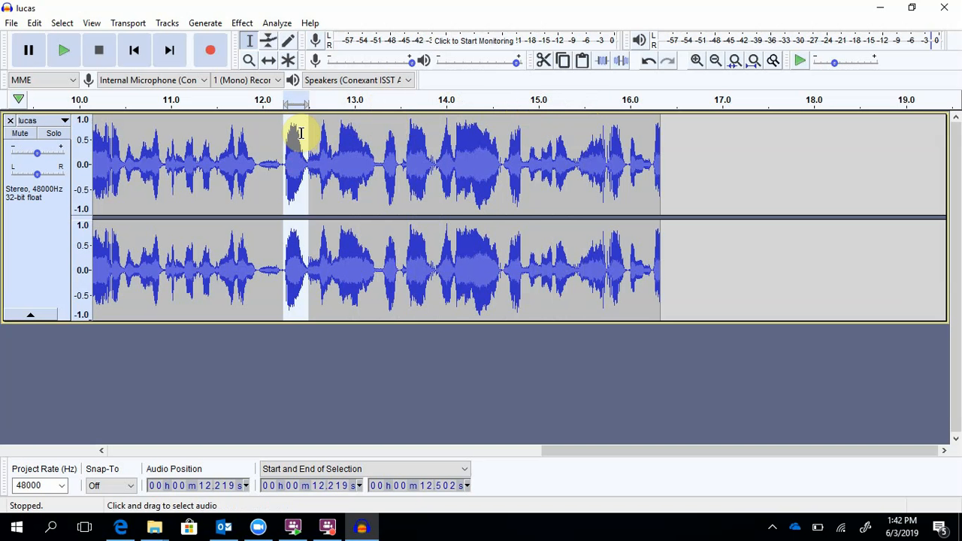
pyautogui.press('Delete')
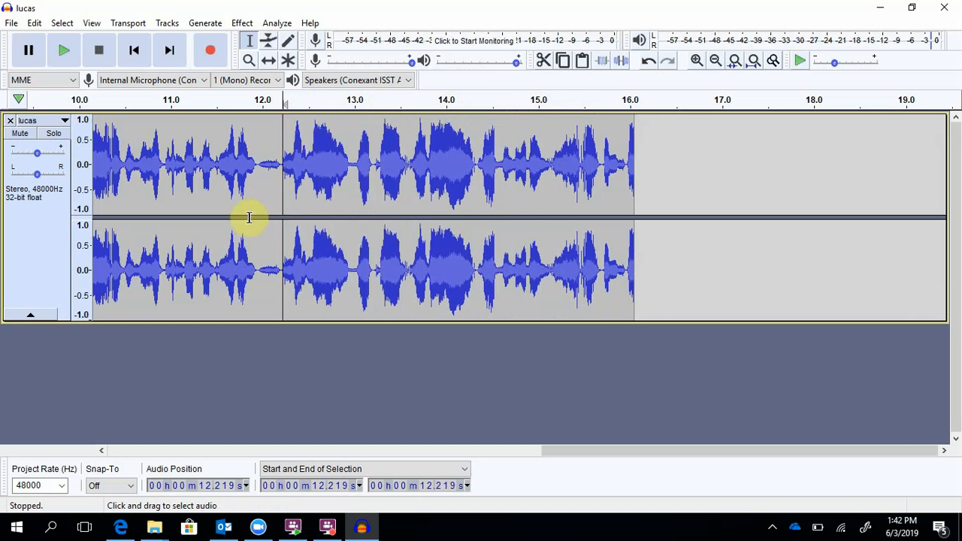
# Listen from about 11.97 s and delete the quiet sound between about 11.97 s and 12.20 s
pyautogui.click(260, 164)
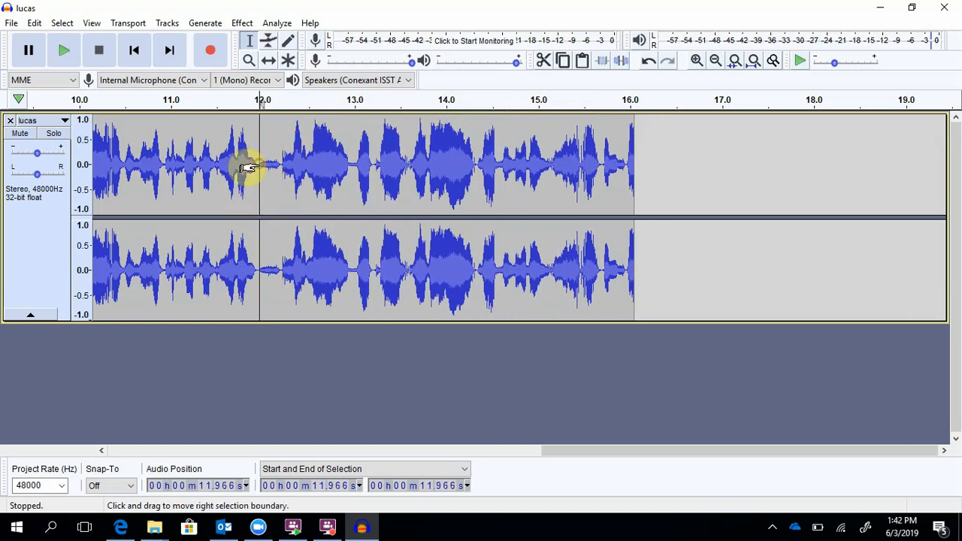
pyautogui.press('space')
pyautogui.press('space')
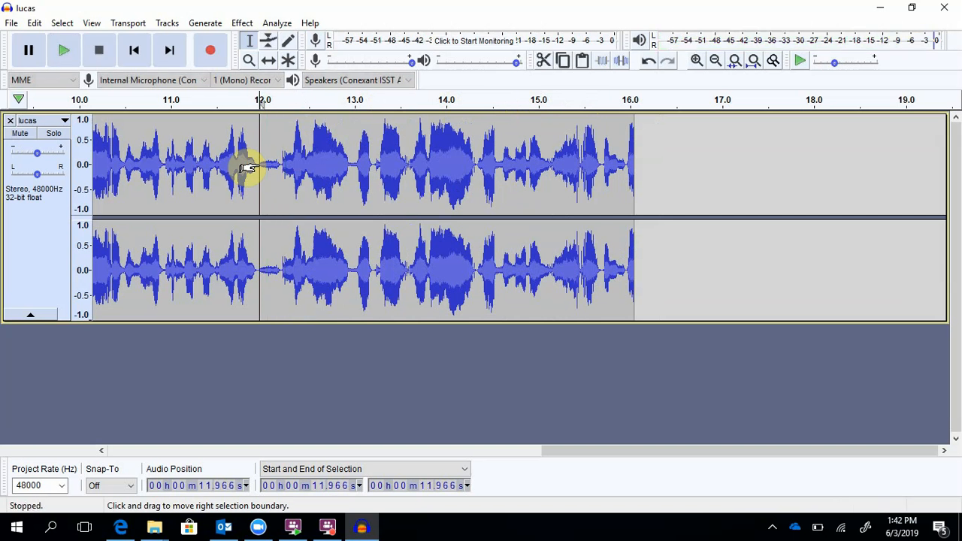
pyautogui.click(258, 158)
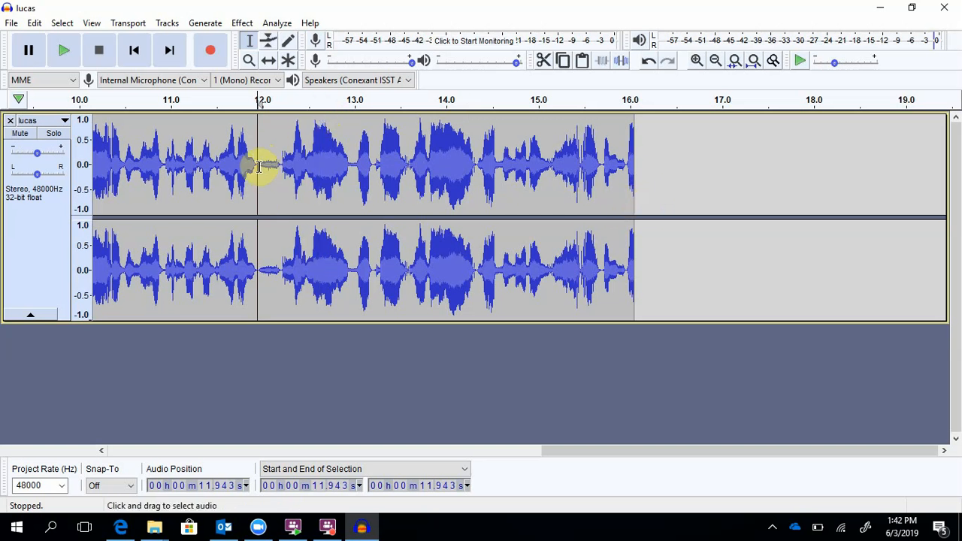
pyautogui.moveTo(260, 166); pyautogui.dragTo(281, 172)
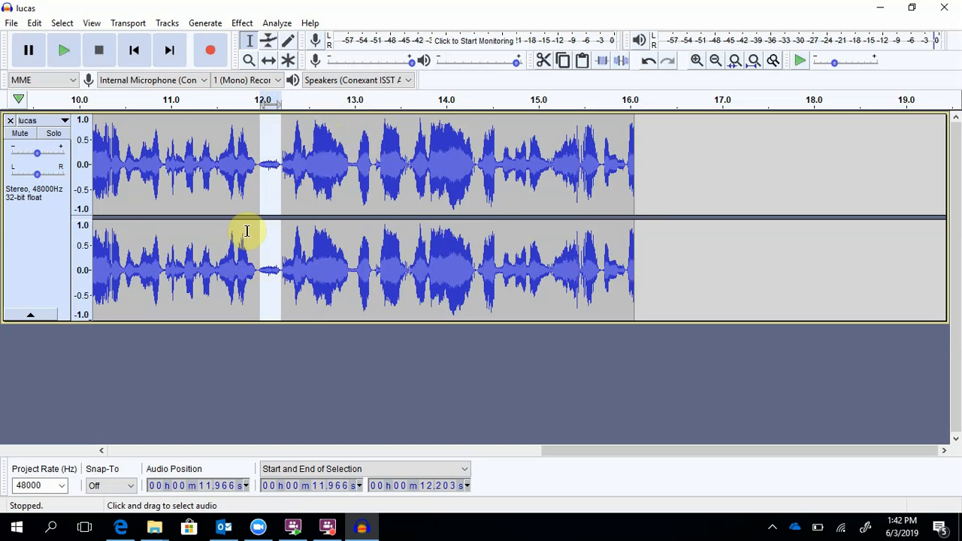
pyautogui.press('Delete')
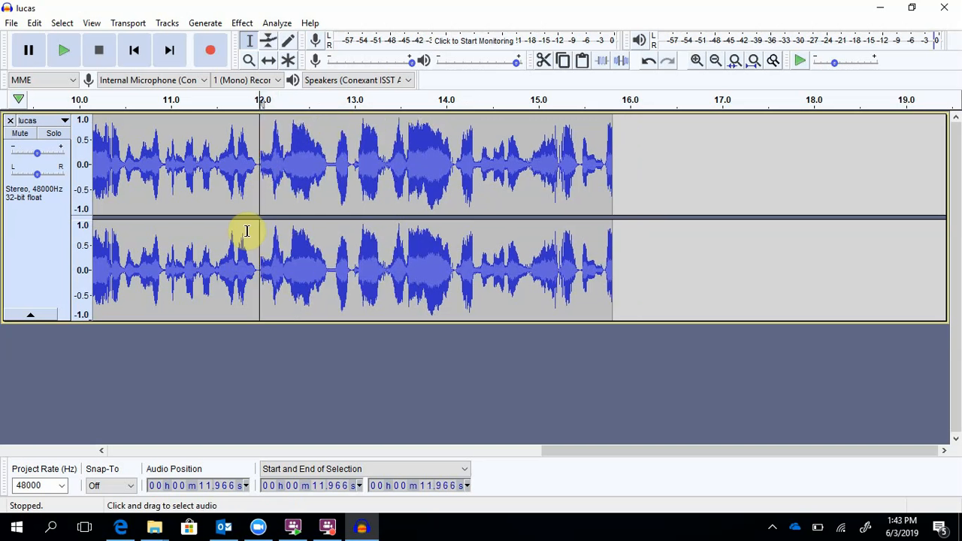
# Play the track from about 11.31 s to check the cuts around 12 s
pyautogui.click(198, 153)
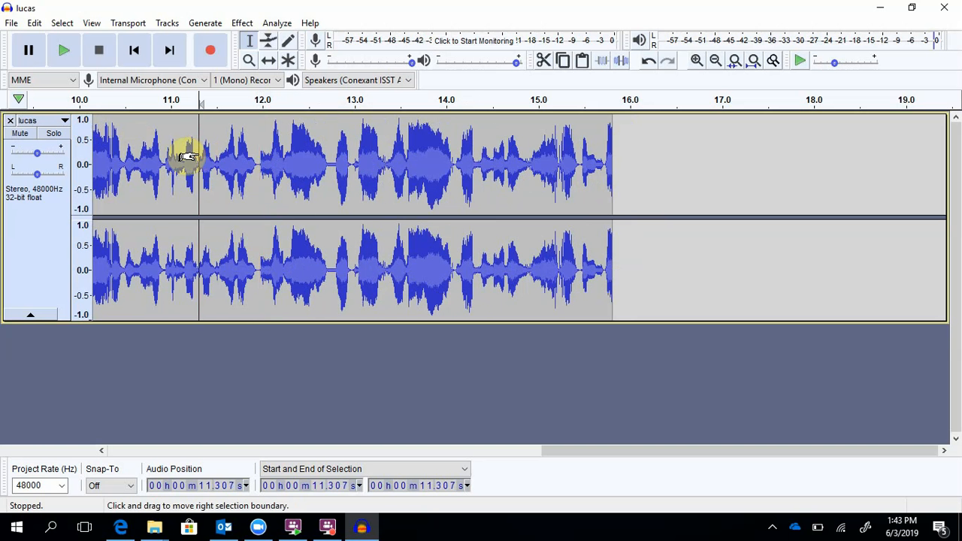
pyautogui.press('space')
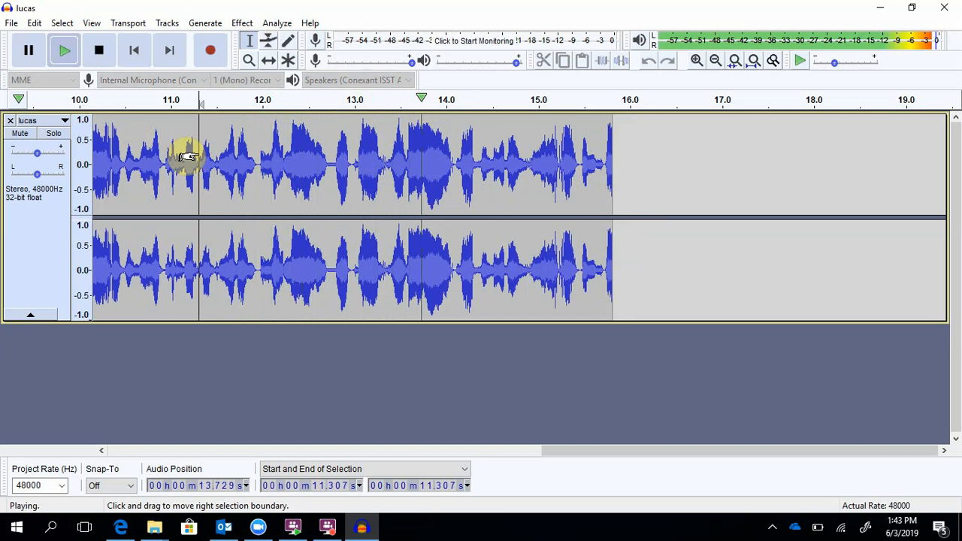
pyautogui.press('space')
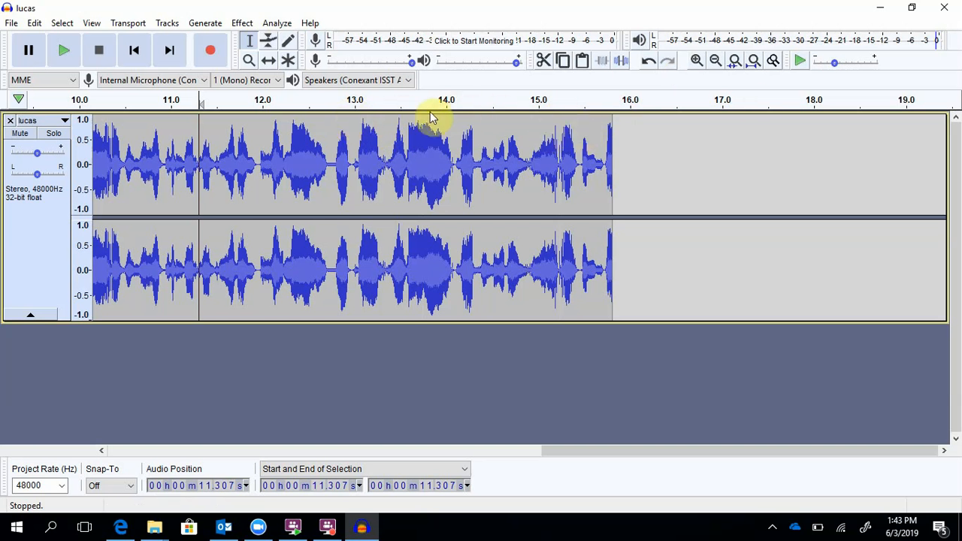
# Split the clip at about 13.02 s, in the short gap between two words
pyautogui.click(358, 119)
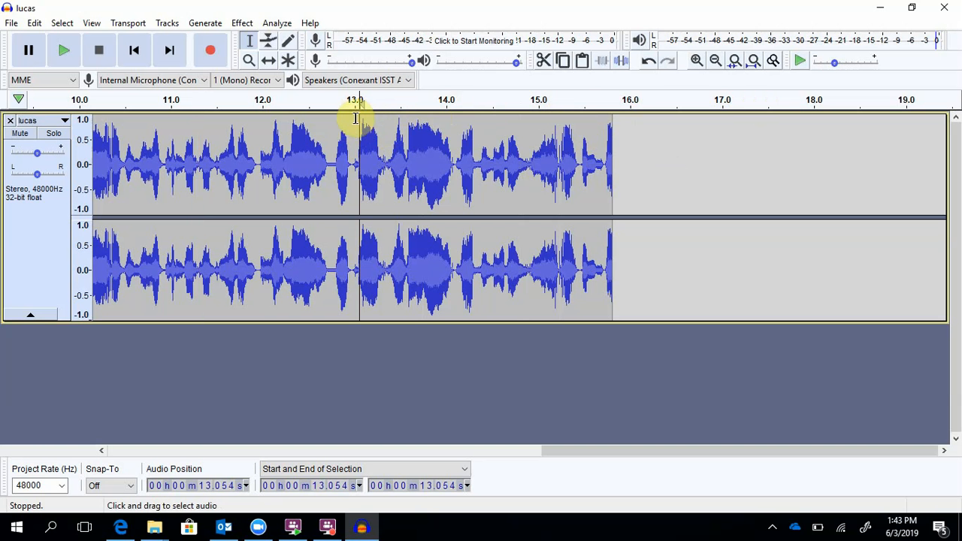
pyautogui.click(356, 118)
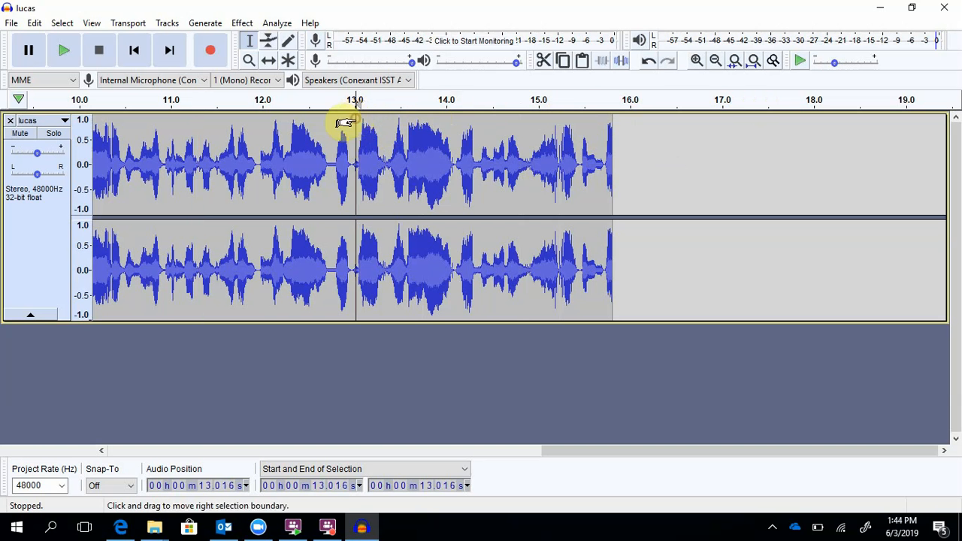
pyautogui.click(35, 24)
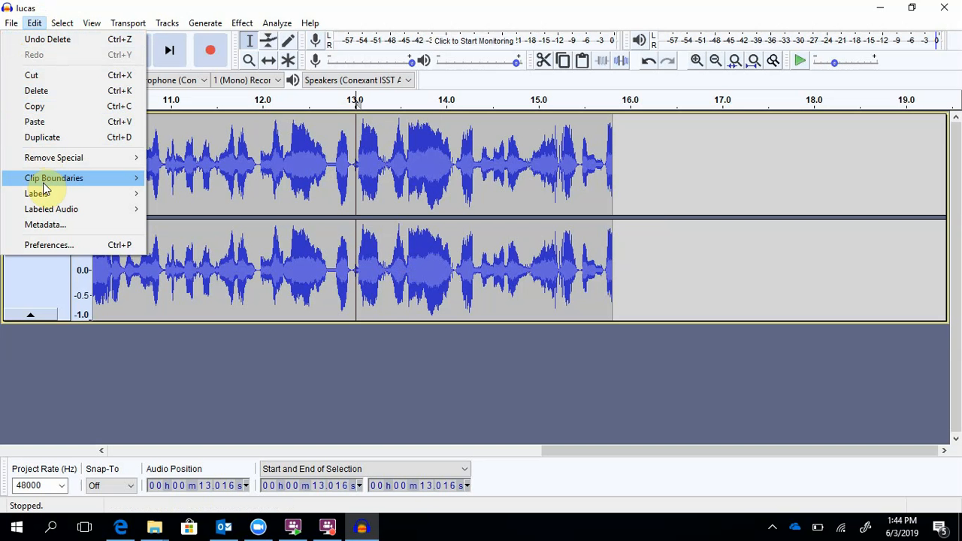
pyautogui.moveTo(41, 181)
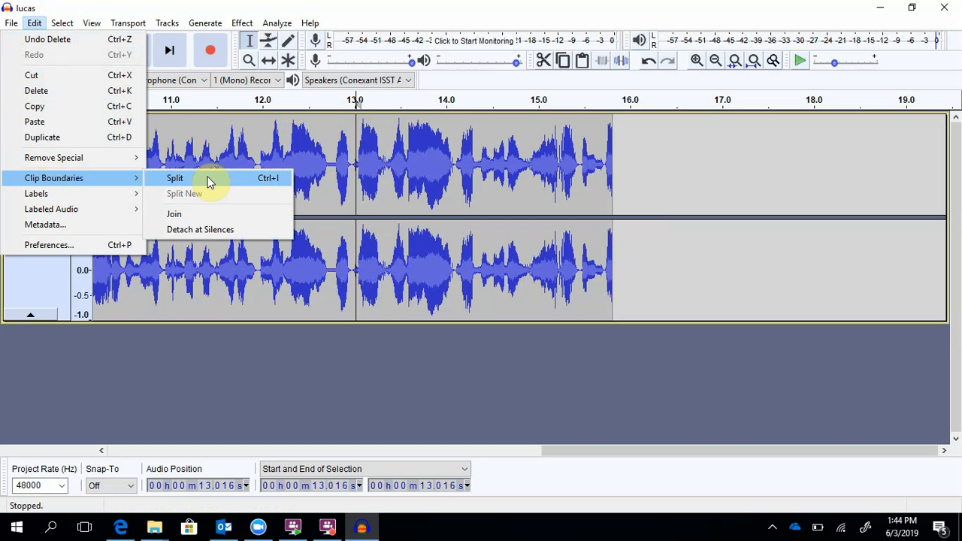
pyautogui.click(209, 181)
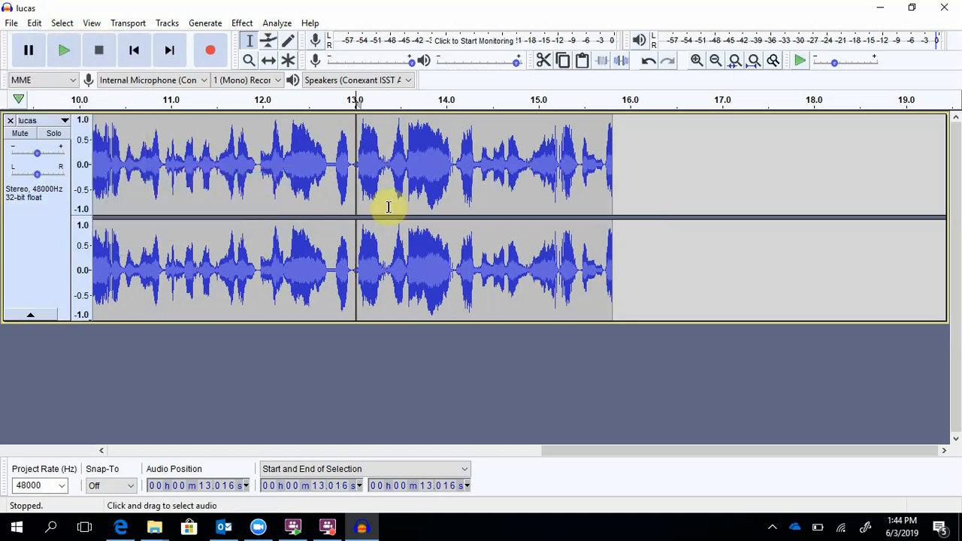
# Select the whole clip after the split, from about 13.02 s to the track's end, and cut it
pyautogui.click(505, 148)
pyautogui.moveTo(419, 143); pyautogui.dragTo(591, 154)
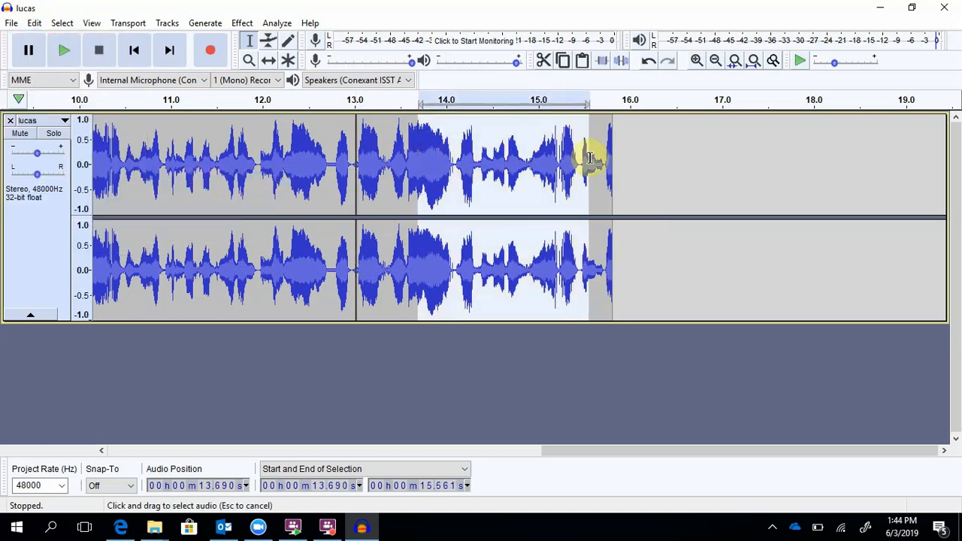
pyautogui.click(587, 158)
pyautogui.doubleClick(362, 132)
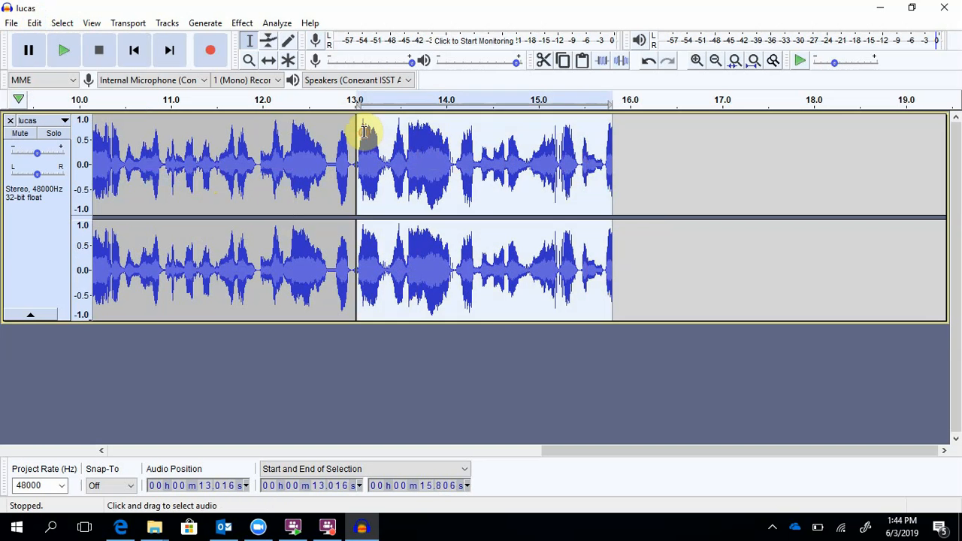
pyautogui.click(489, 185)
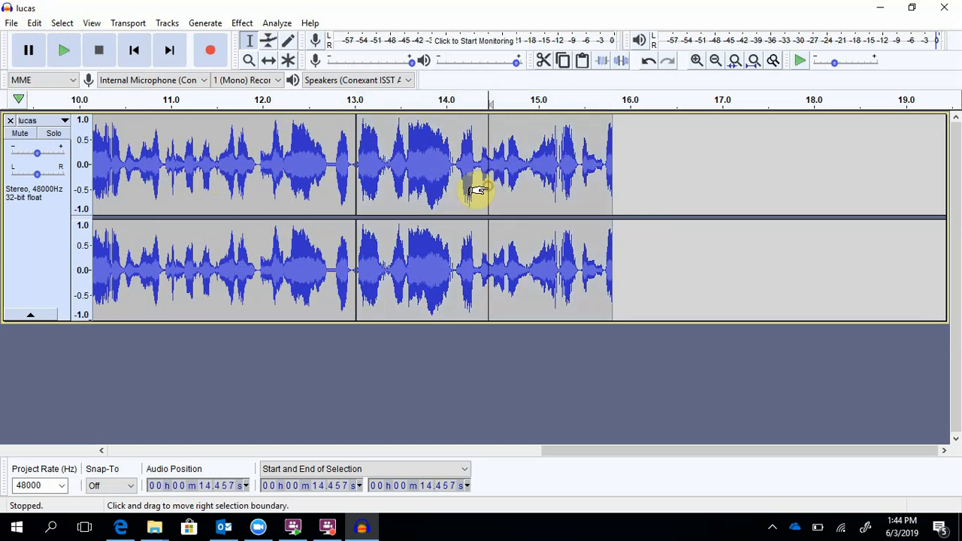
pyautogui.doubleClick(487, 184)
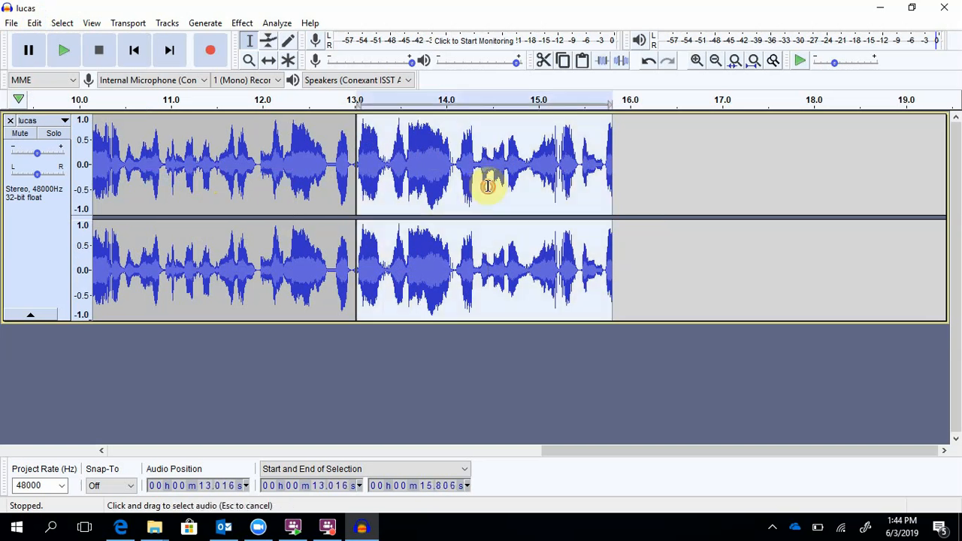
pyautogui.press('Delete')
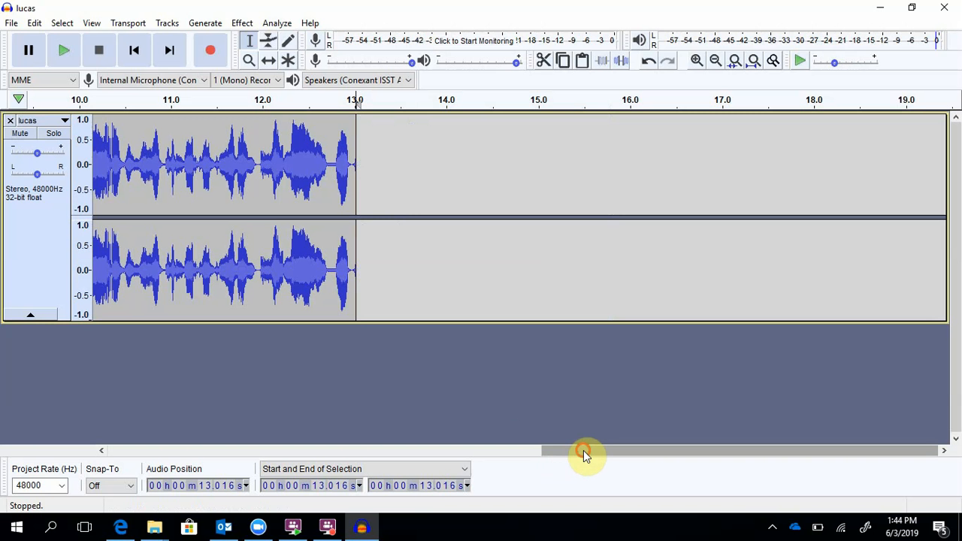
# Paste the cut clip at the very start of the track, at 0 s
pyautogui.moveTo(583, 450); pyautogui.dragTo(119, 453)
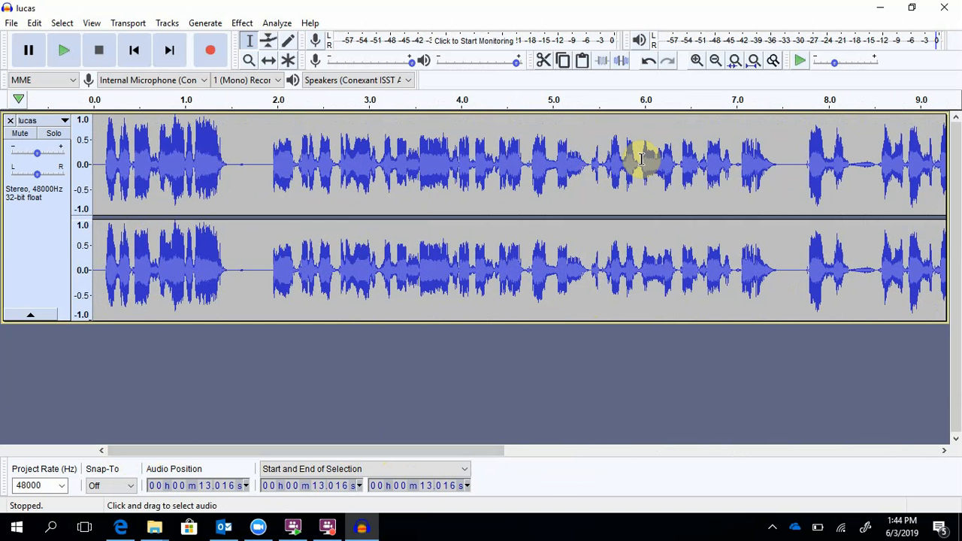
pyautogui.click(94, 124)
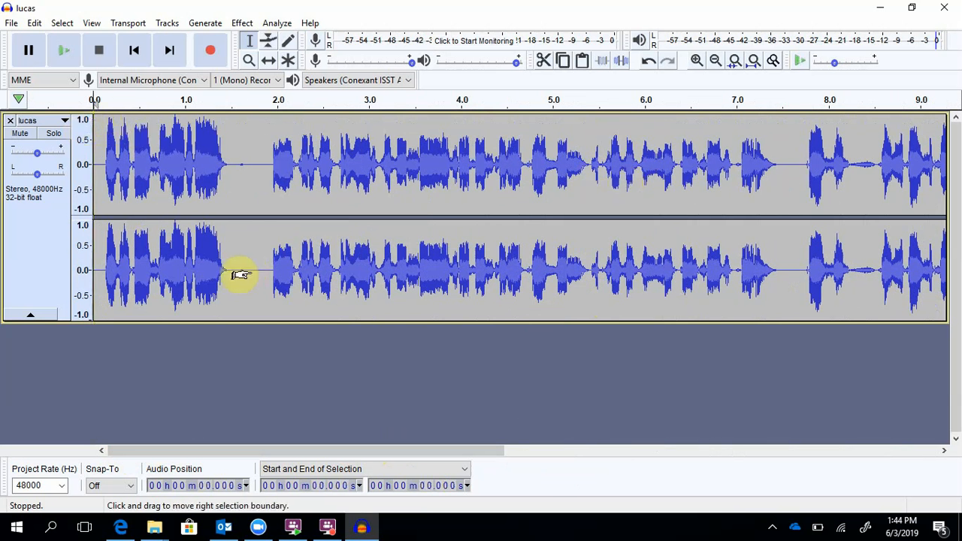
pyautogui.hotkey('ctrl', 'v')
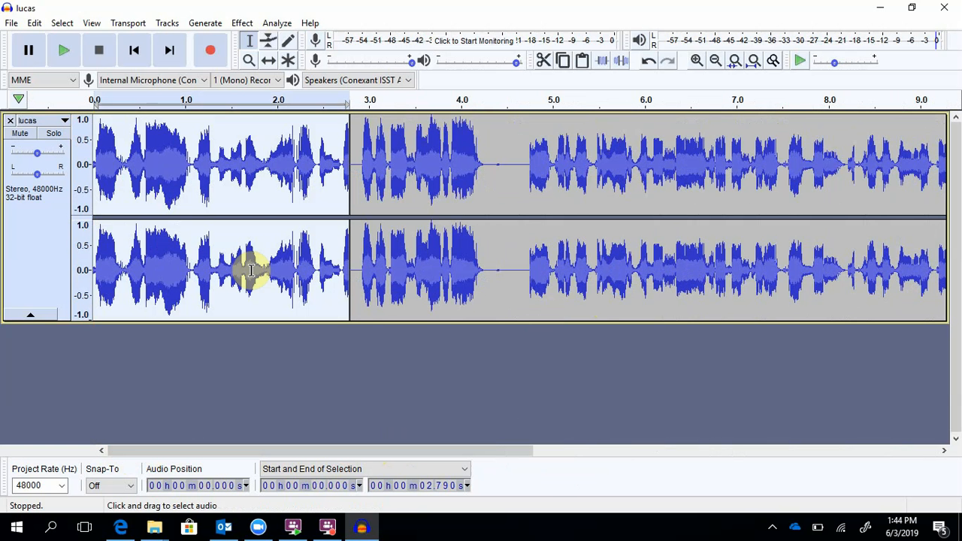
# Play the track from about 0.05 s to check the pasted clip and its transition into the original speech
pyautogui.click(98, 125)
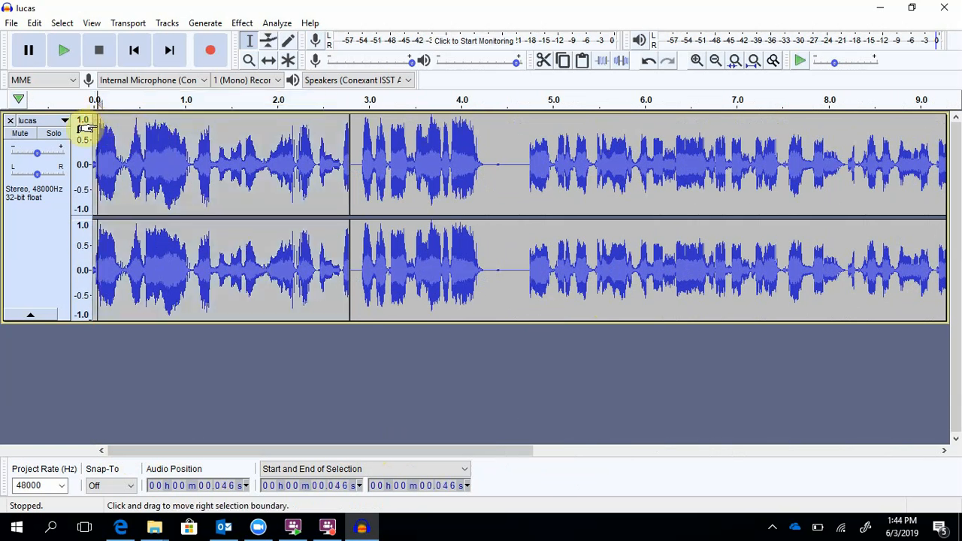
pyautogui.press('space')
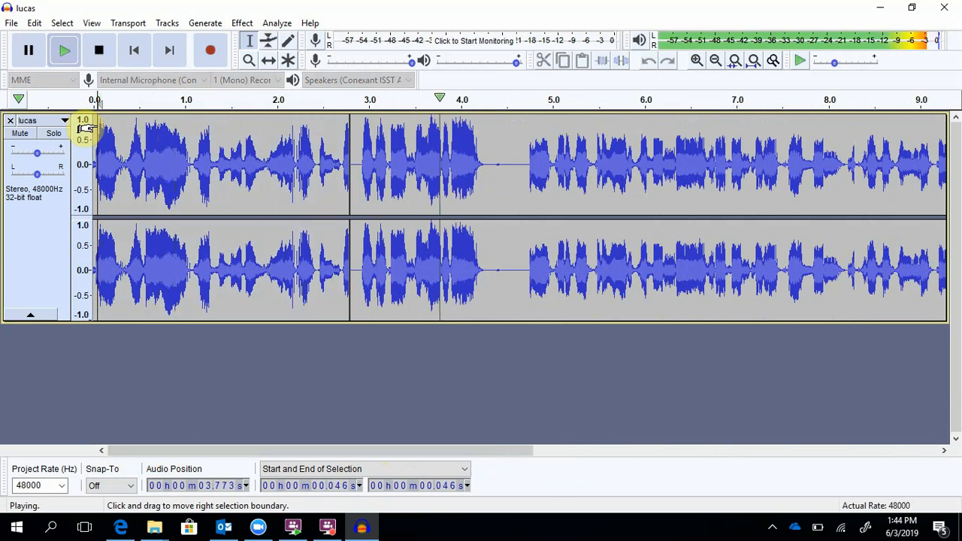
pyautogui.press('space')
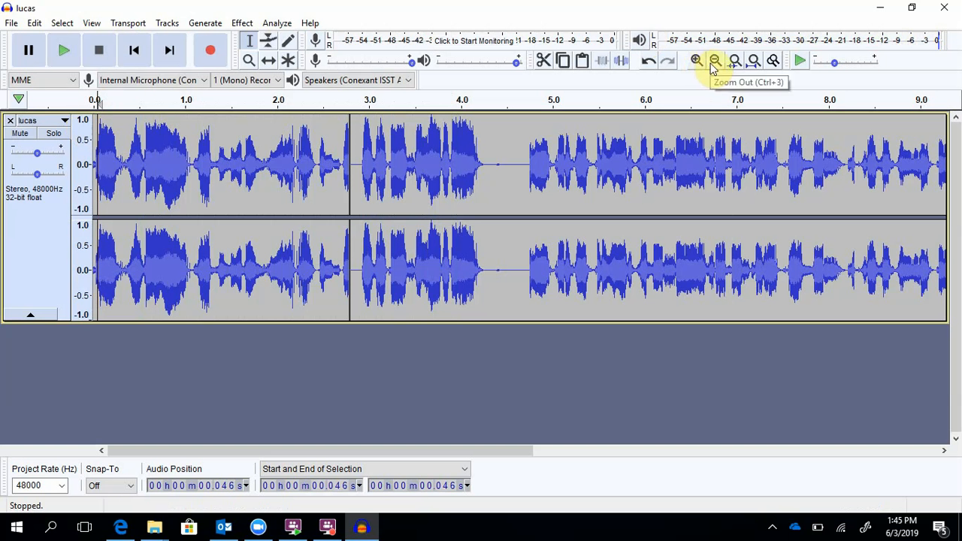
# Delete the audio from about 2.99 s to 6.86 s and split the clip at 2.99 s
pyautogui.moveTo(369, 132); pyautogui.dragTo(723, 172)
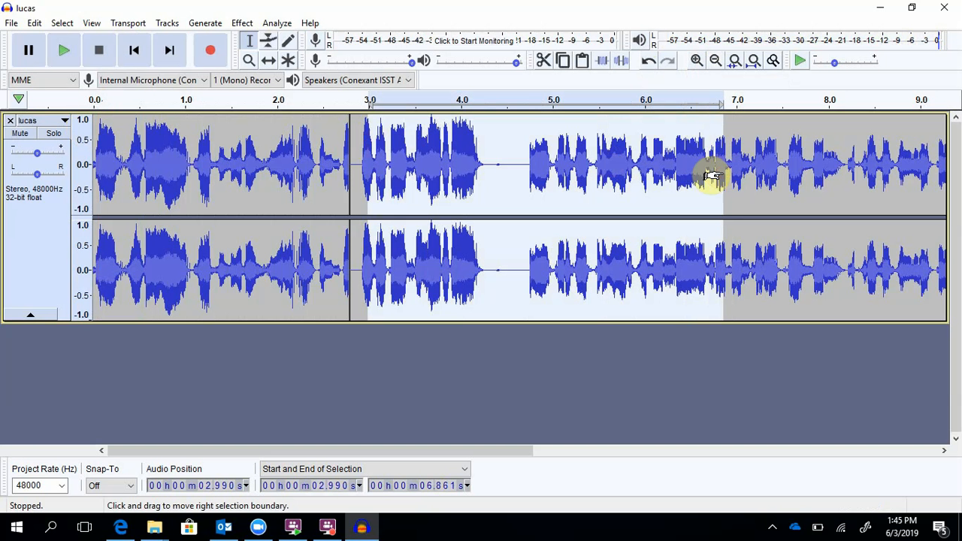
pyautogui.press('Delete')
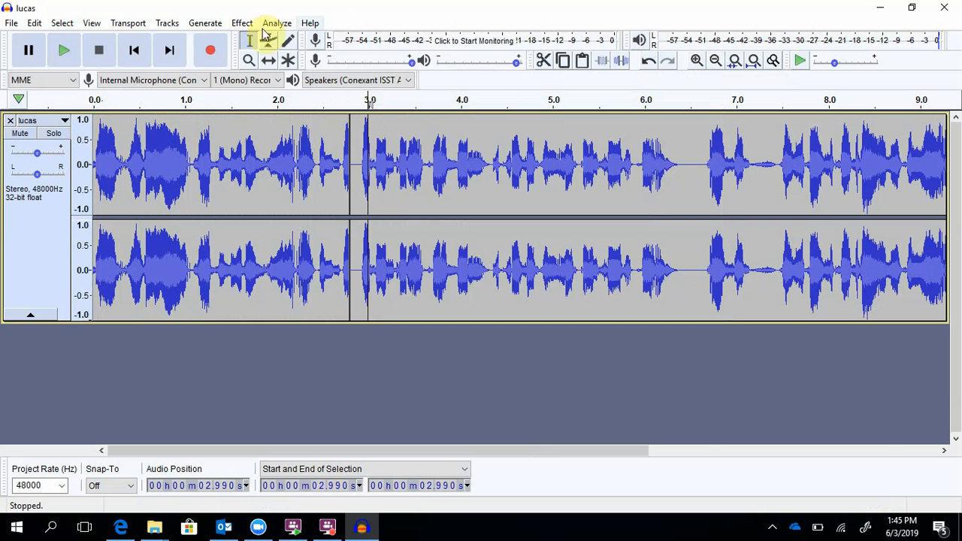
pyautogui.click(41, 29)
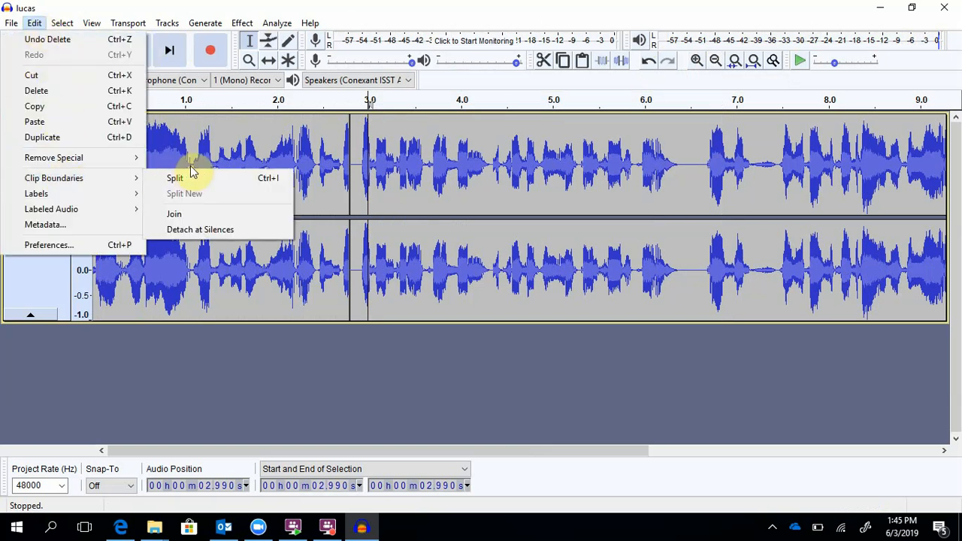
pyautogui.click(178, 181)
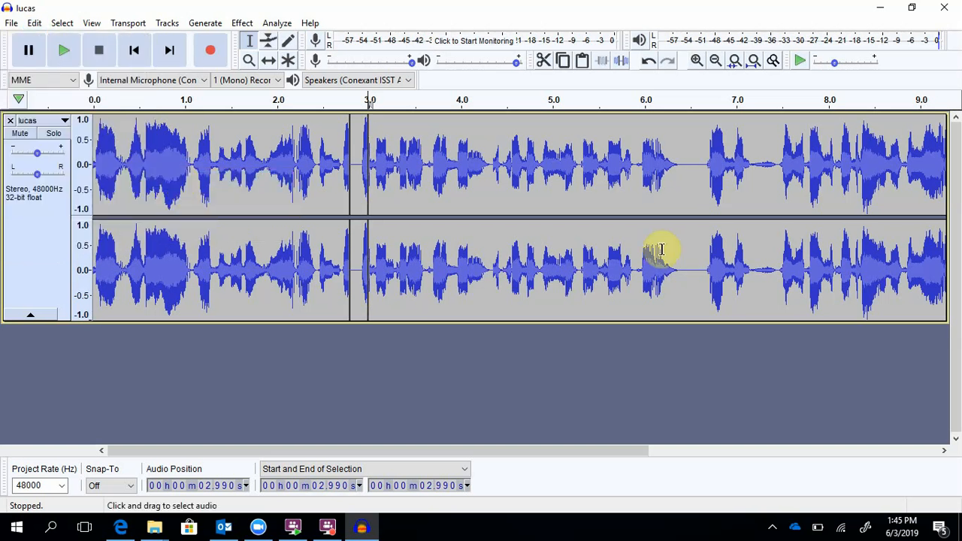
# Select the whole first clip, from 0 s to about 2.79 s, and cut it from the track
pyautogui.click(297, 167)
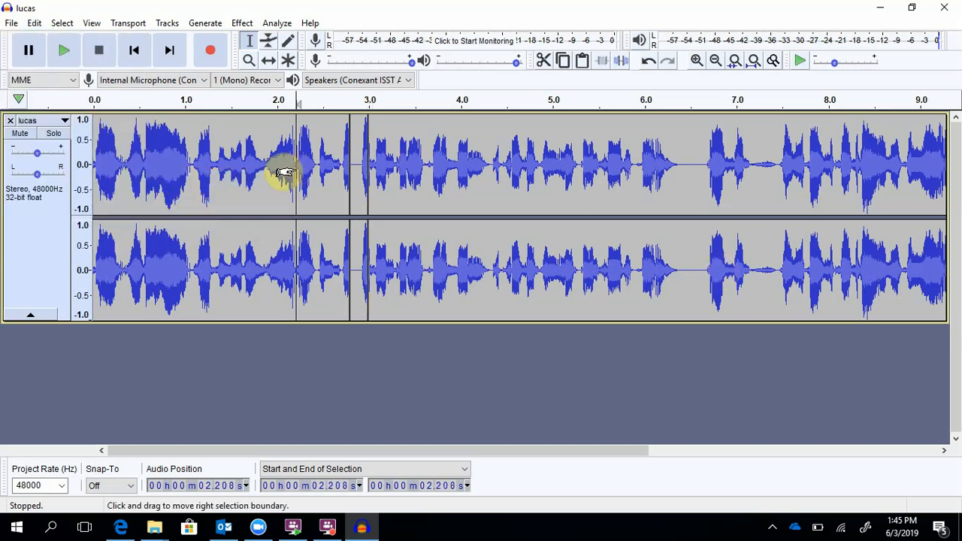
pyautogui.doubleClick(285, 172)
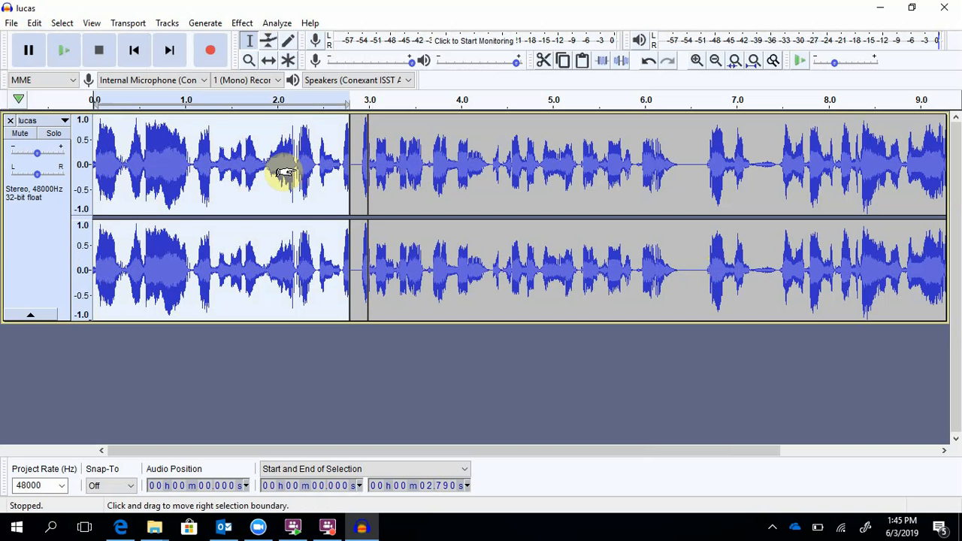
pyautogui.press('Delete')
# Paste the cut clip just after the end of the remaining audio, at about 9.25 s
pyautogui.click(409, 451)
pyautogui.moveTo(453, 459); pyautogui.dragTo(860, 466)
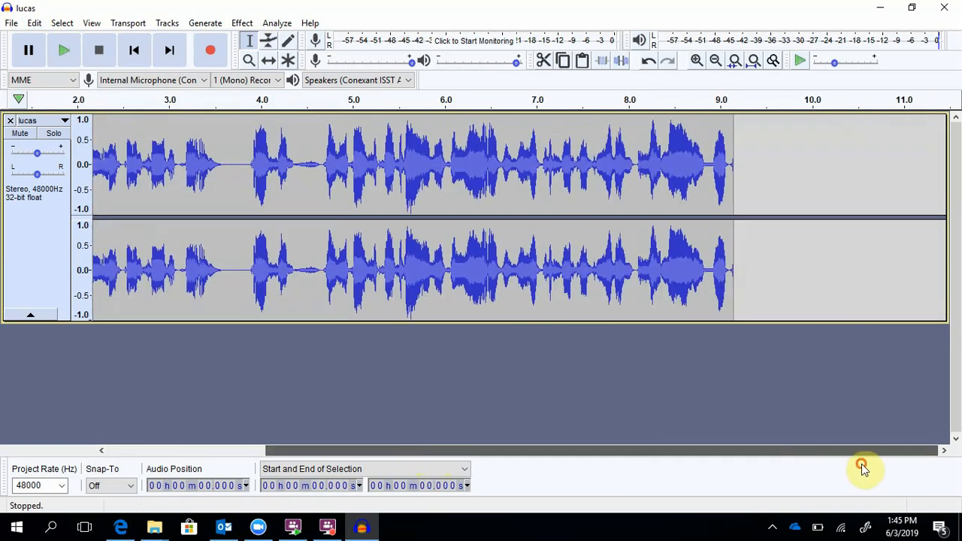
pyautogui.click(785, 235)
pyautogui.click(743, 170)
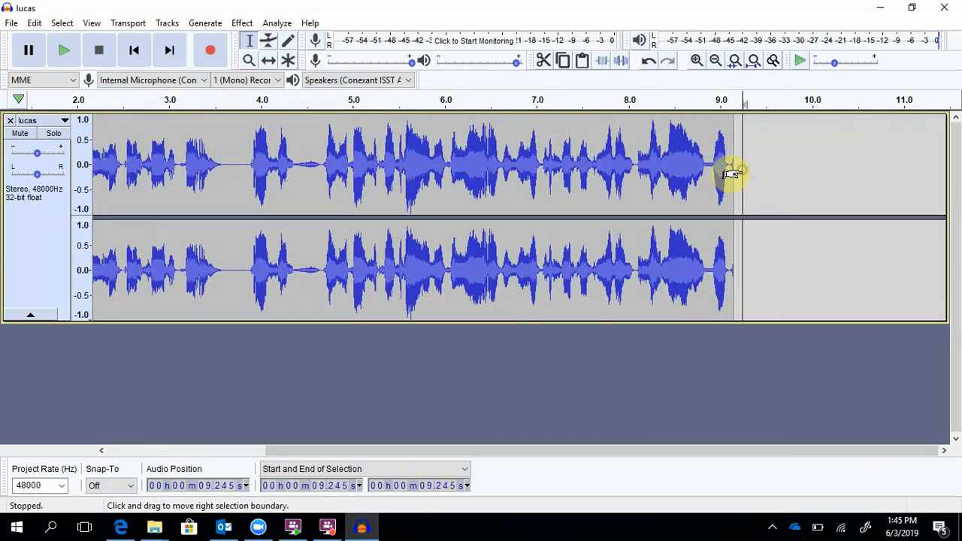
pyautogui.hotkey('ctrl', 'v')
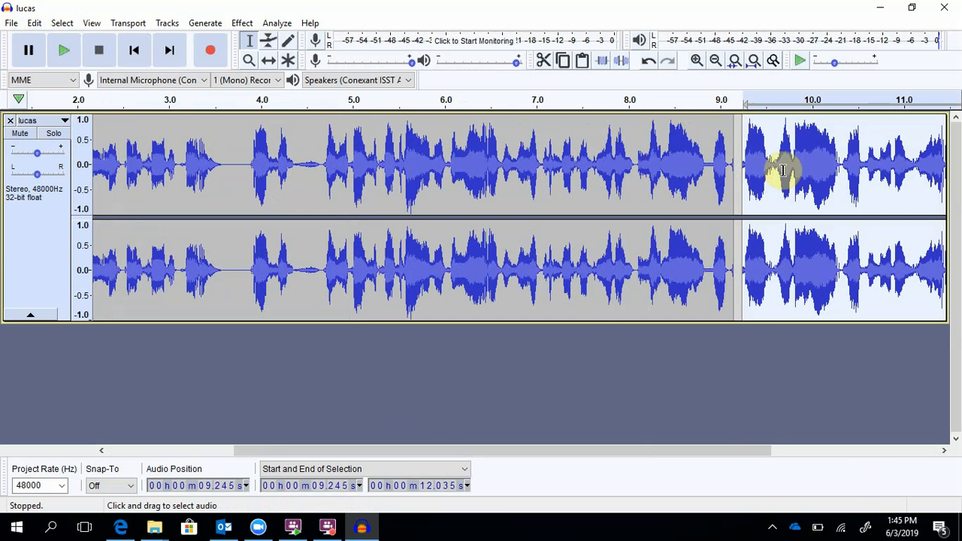
# Select the whole pasted clip that starts at about 9.25 s and delete it from the track
pyautogui.click(737, 112)
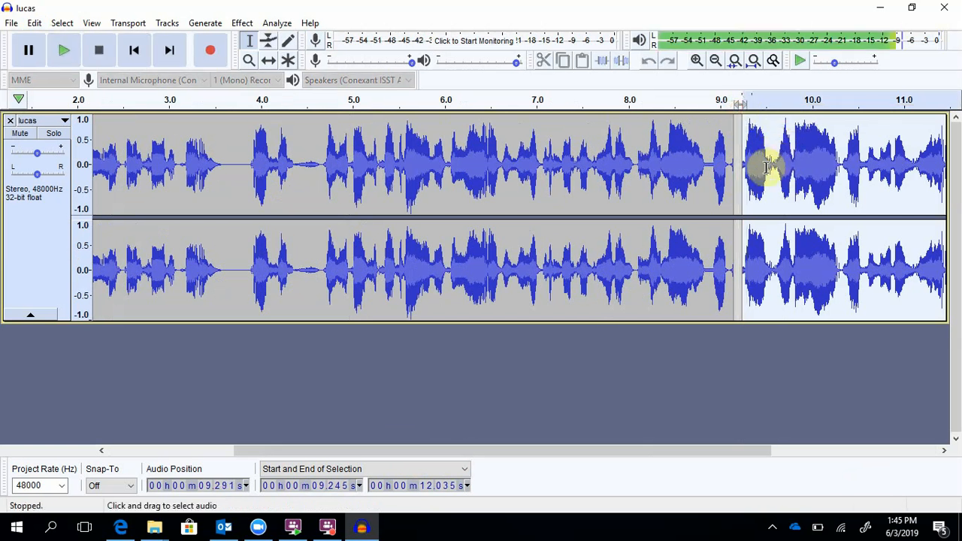
pyautogui.moveTo(766, 166); pyautogui.dragTo(729, 172)
pyautogui.click(812, 182)
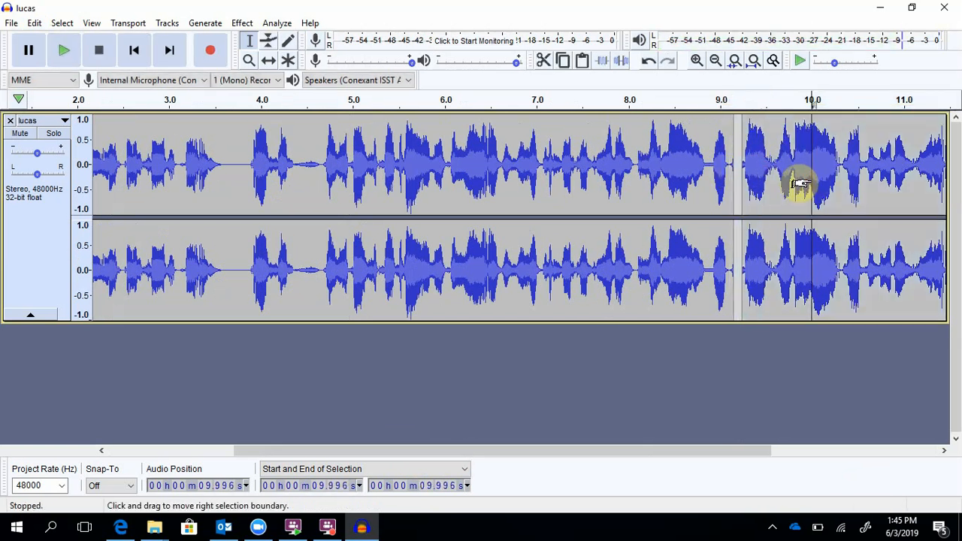
pyautogui.doubleClick(811, 180)
pyautogui.press('Delete')
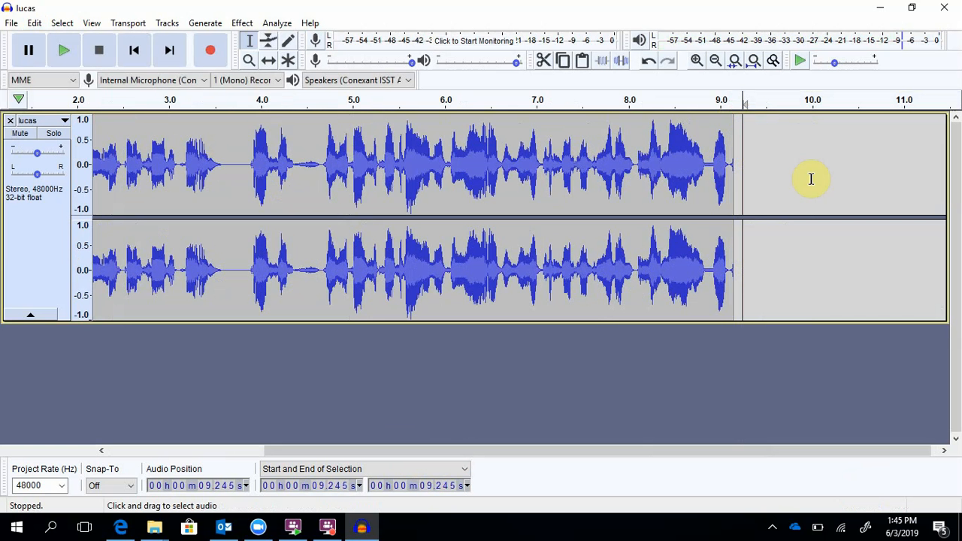
# Paste the cut clip directly against the end of the remaining audio, at about 9.15 s, and briefly play the pasted part
pyautogui.click(734, 149)
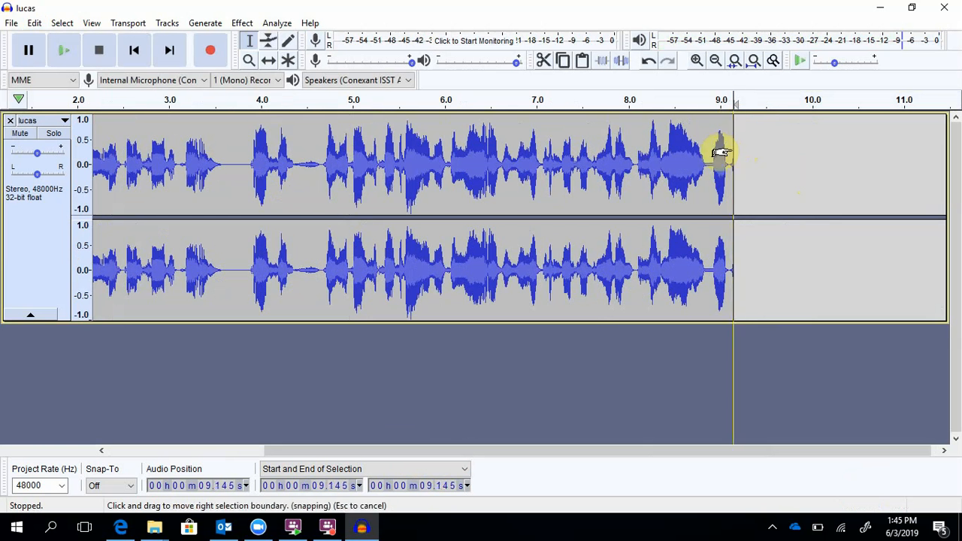
pyautogui.hotkey('ctrl', 'v')
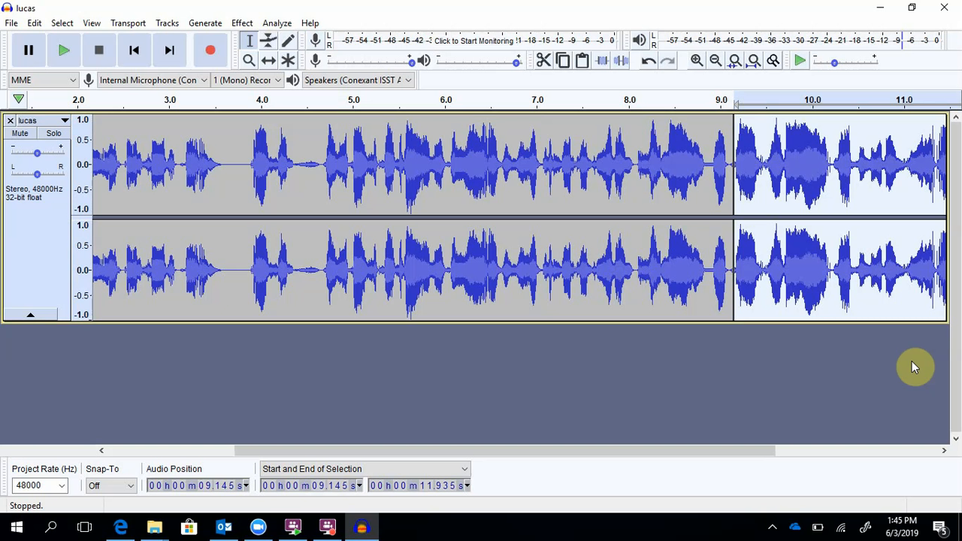
pyautogui.press('space')
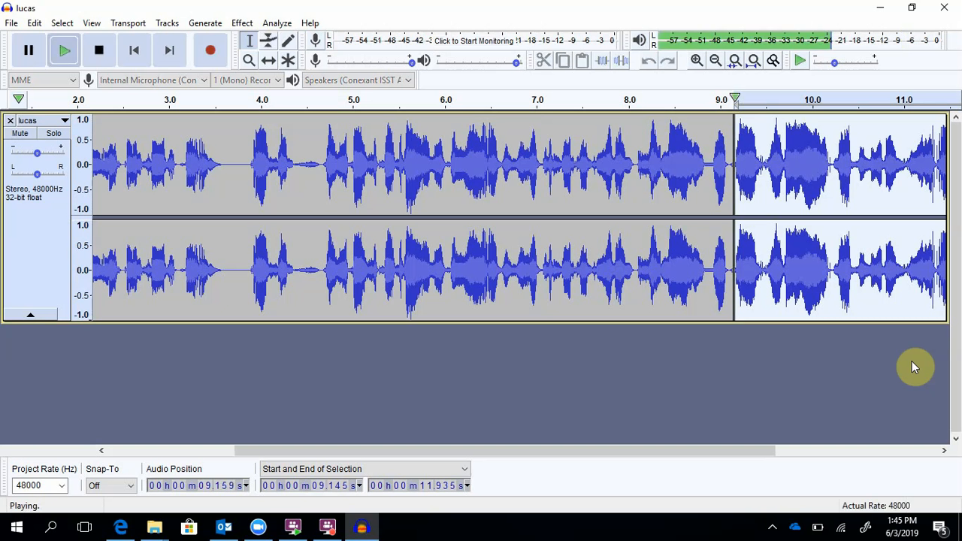
pyautogui.press('space')
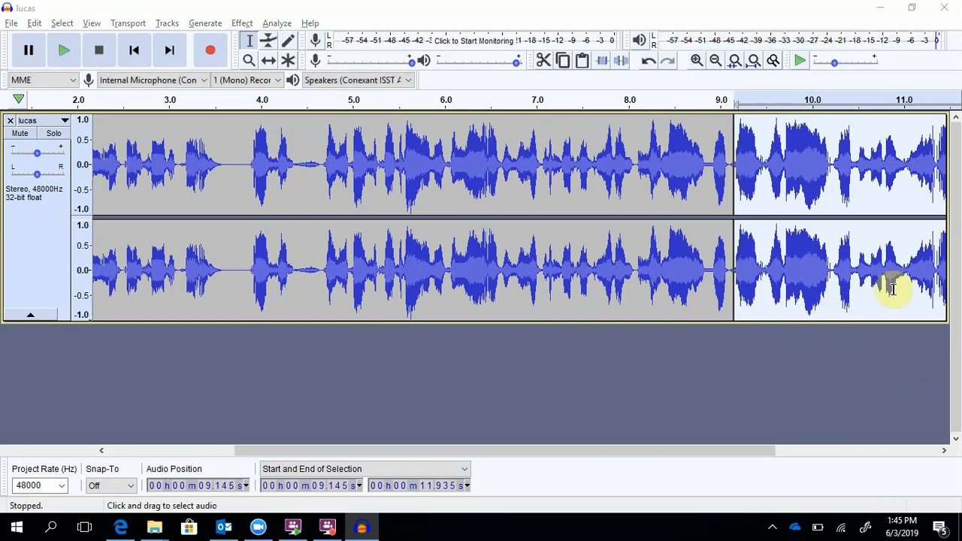